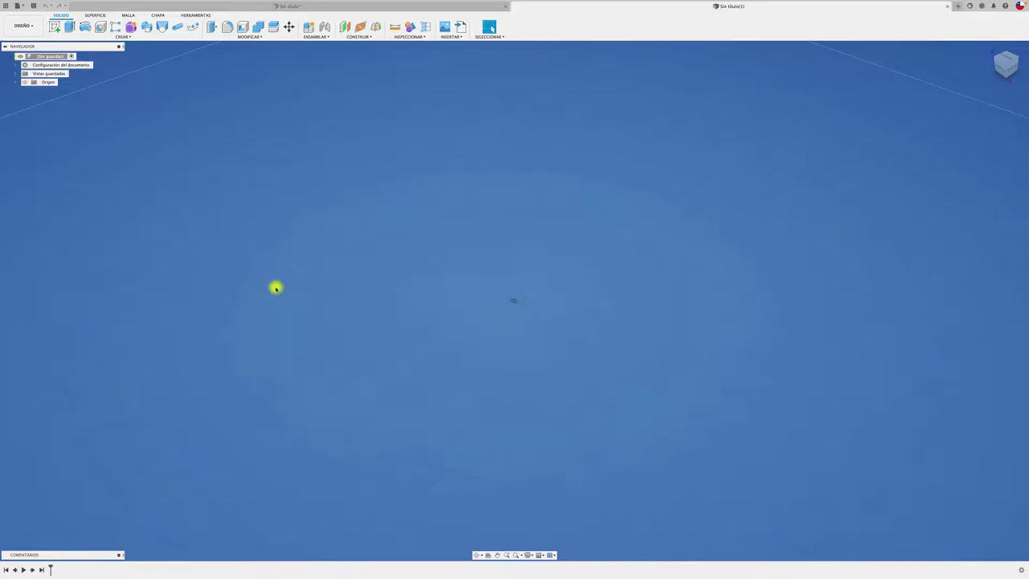
# - Enter the Form workspace with Create Form to begin a T-spline design
pyautogui.click(131, 27)
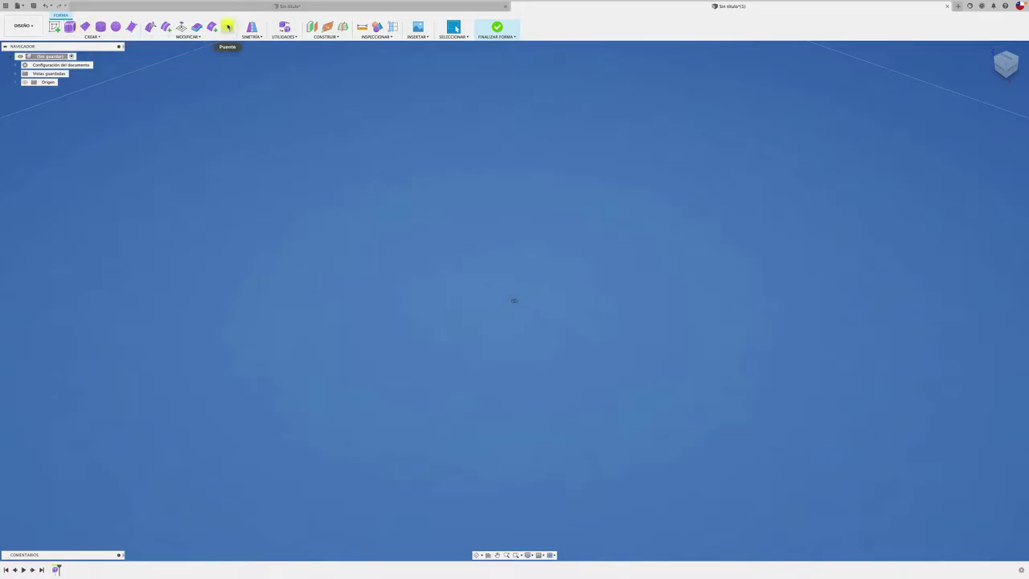
# - Create a 77.72 by 161.263 mm T-spline plane divided into 5 by 7 faces
pyautogui.click(85, 27)
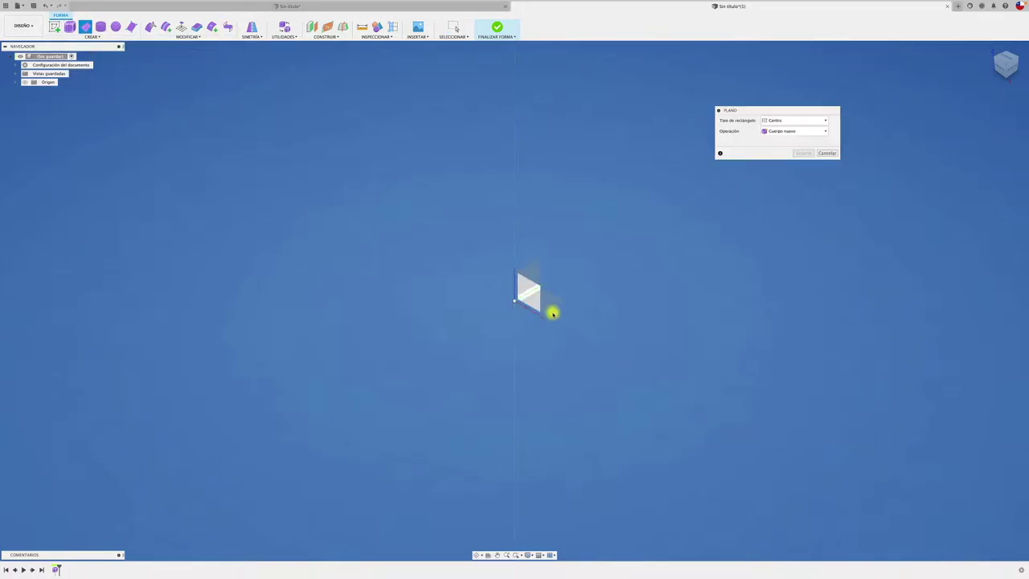
pyautogui.scroll(-5, 555, 305)
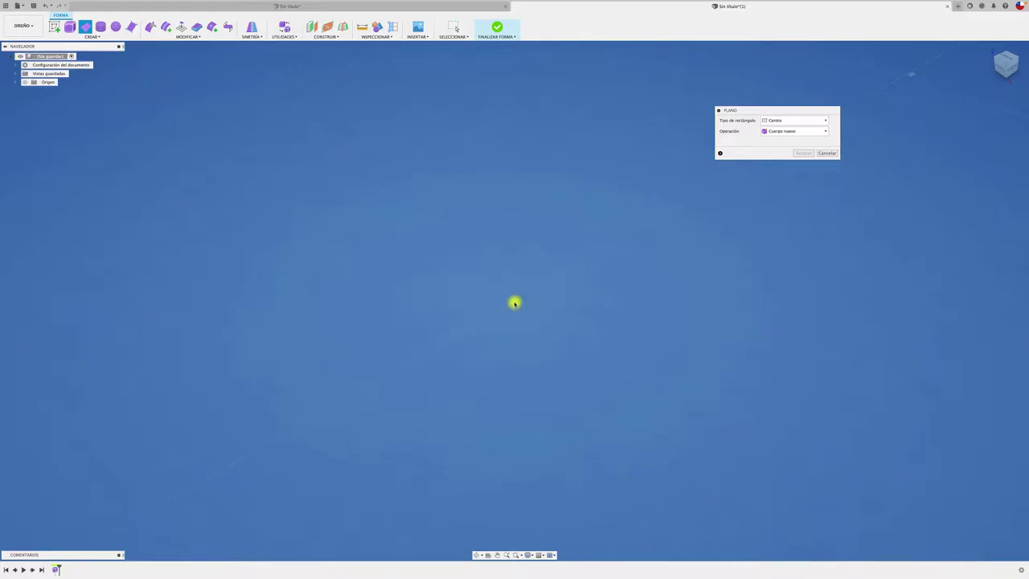
pyautogui.click(515, 303)
pyautogui.click(411, 467)
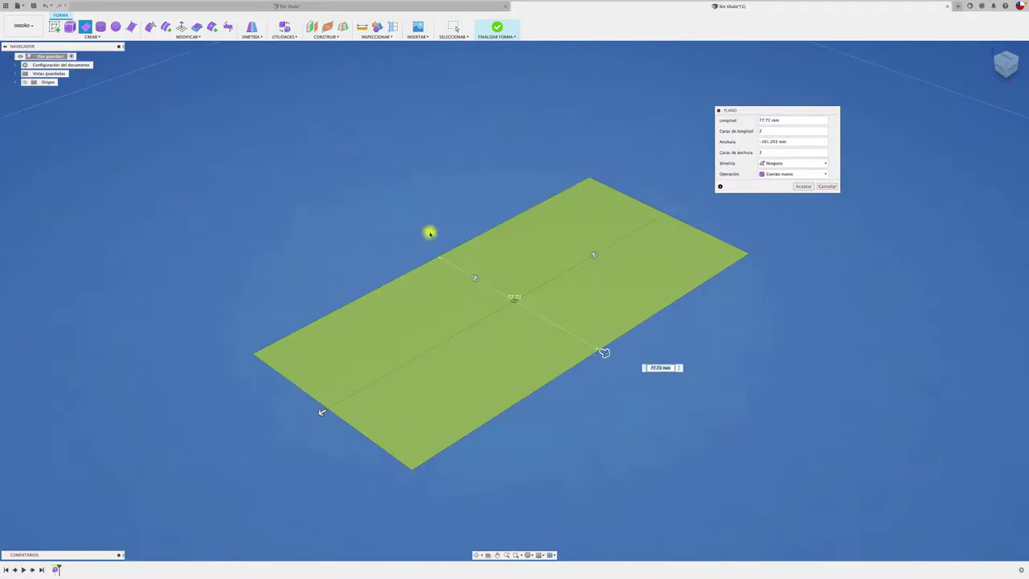
pyautogui.write('2')
pyautogui.press('Tab')
pyautogui.press('Tab')
pyautogui.press('Tab')
pyautogui.write('7')
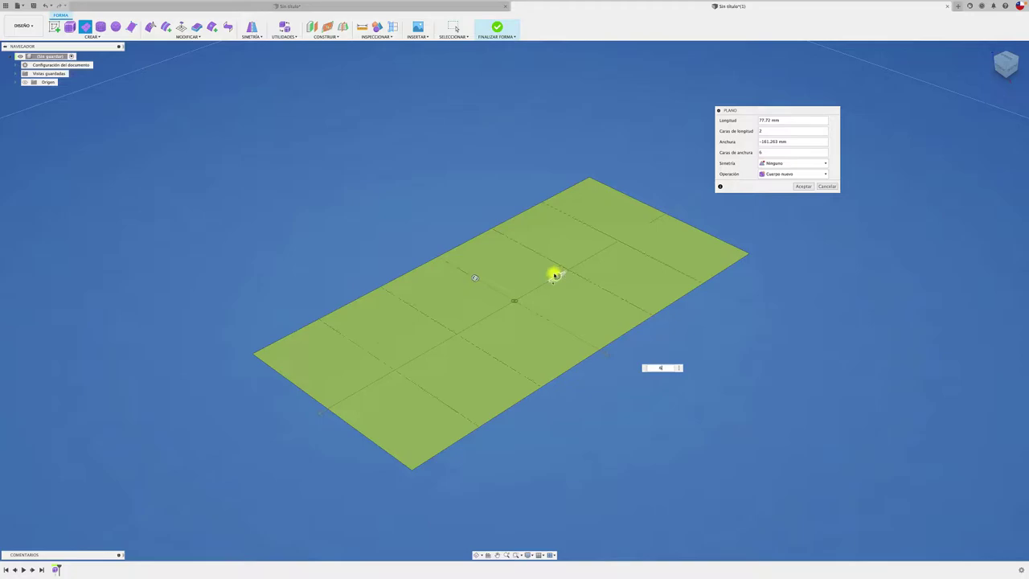
pyautogui.write('7')
pyautogui.write('5')
pyautogui.click(805, 187)
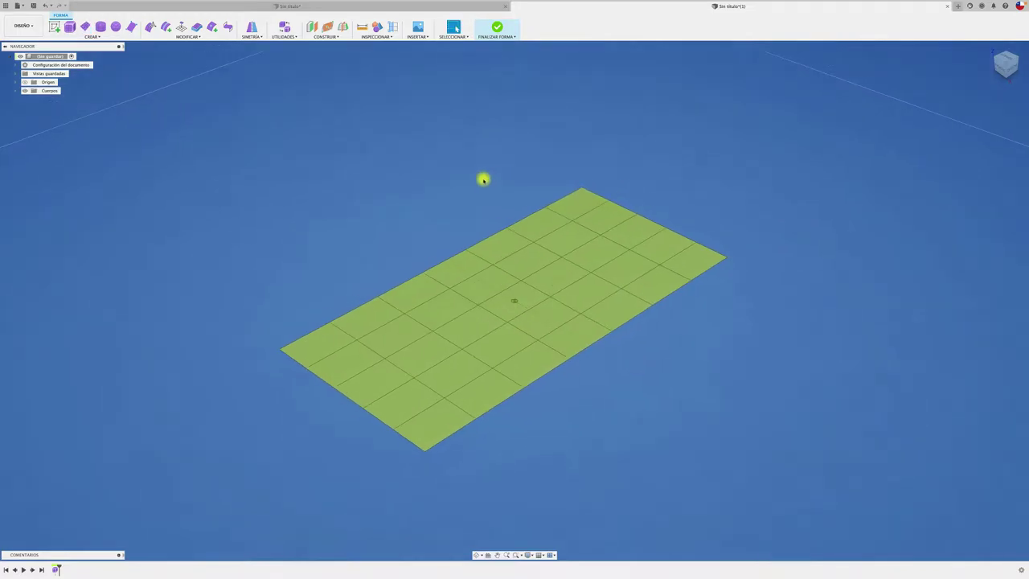
# - Apply Orthogonal - Internal symmetry to the plane using two mirrored corner faces
pyautogui.moveTo(483, 179)
pyautogui.keyDown('shift'); pyautogui.mouseDown(button='middle')
pyautogui.moveTo(437, 346)
pyautogui.moveTo(454, 378)
pyautogui.mouseUp(button='middle'); pyautogui.keyUp('shift')
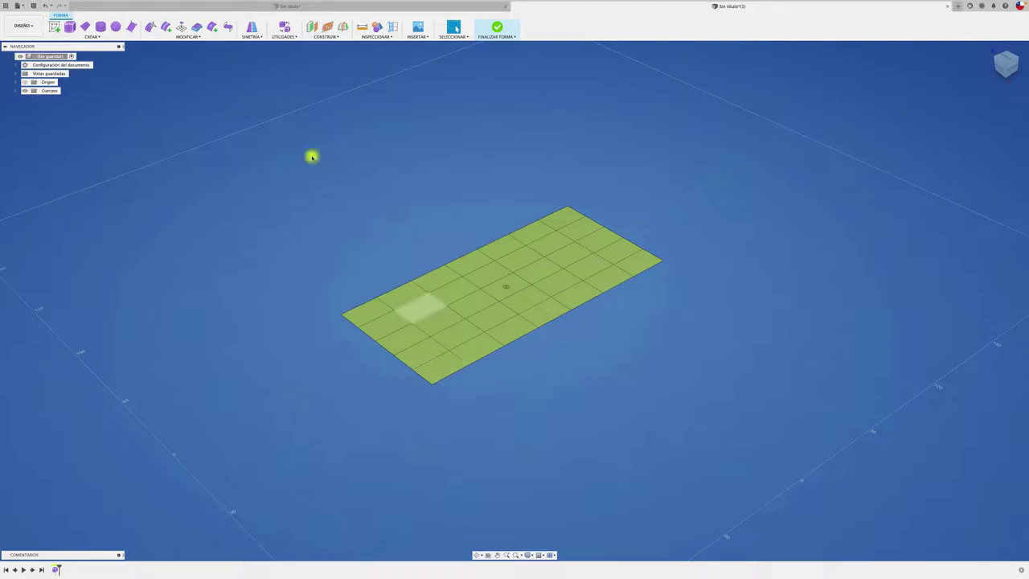
pyautogui.click(439, 366)
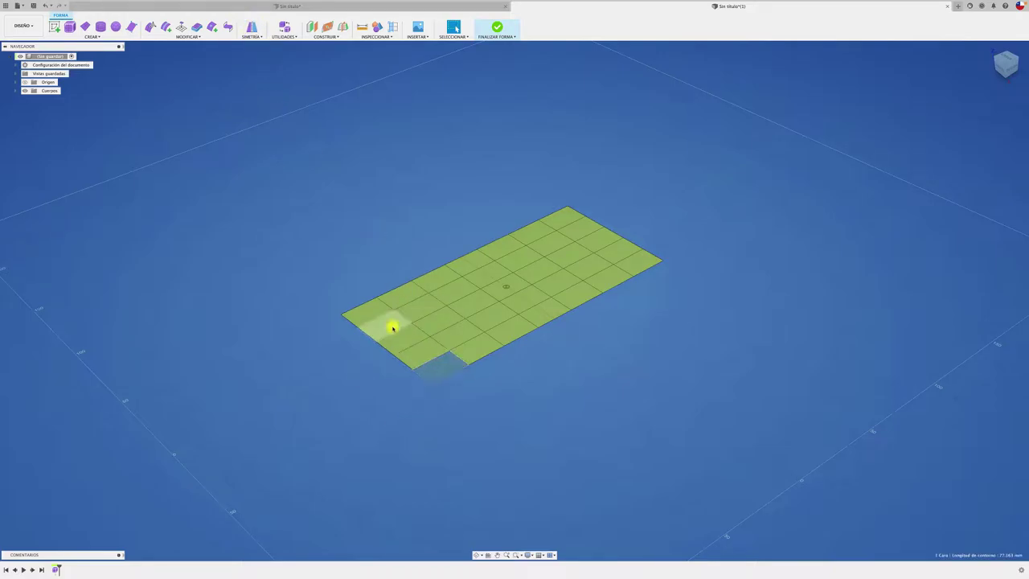
pyautogui.click(371, 313)
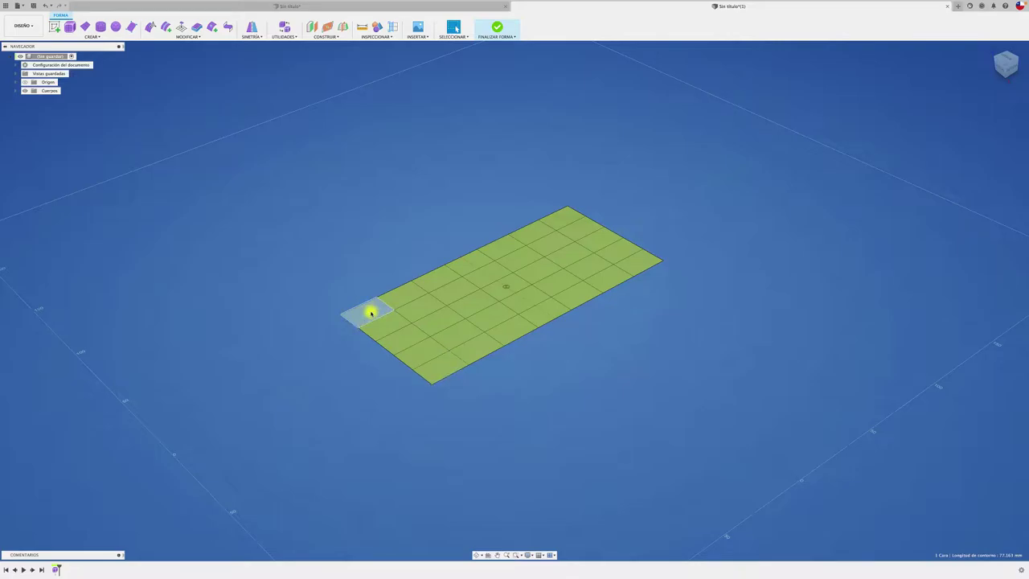
pyautogui.keyDown('shift'); pyautogui.click(437, 372); pyautogui.keyUp('shift')
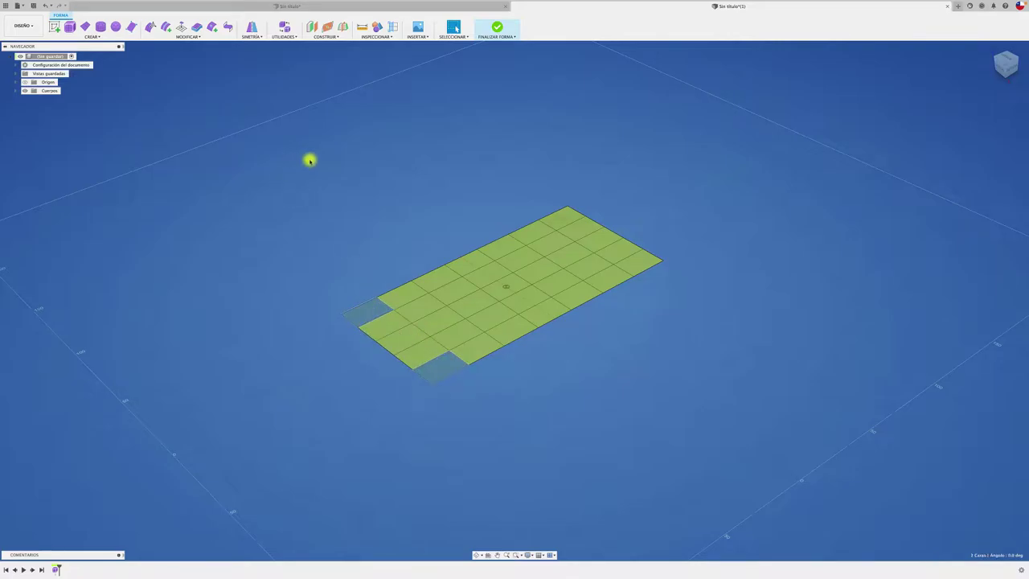
pyautogui.click(252, 26)
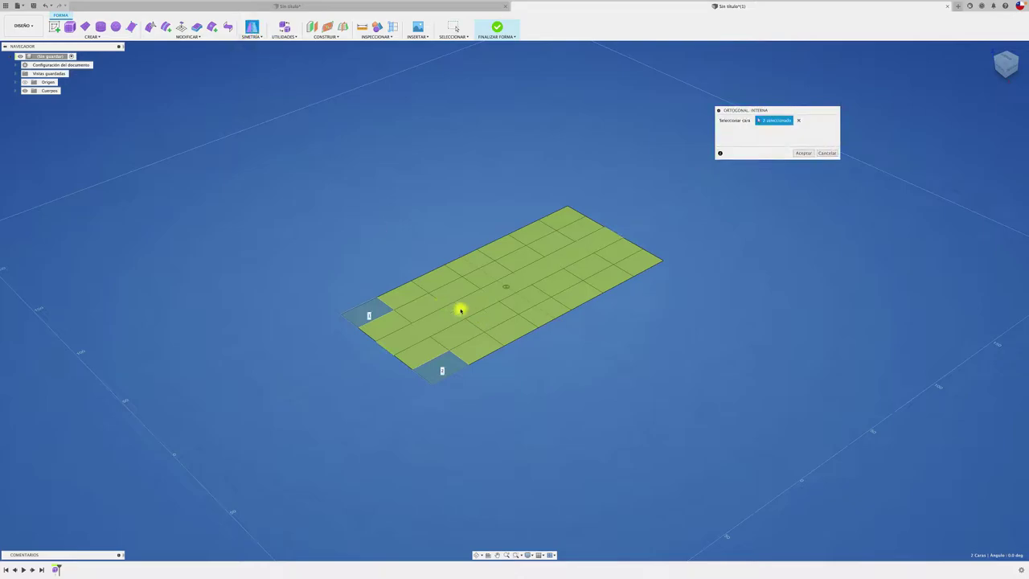
pyautogui.scroll(1, 567, 257)
pyautogui.scroll(3, 568, 257)
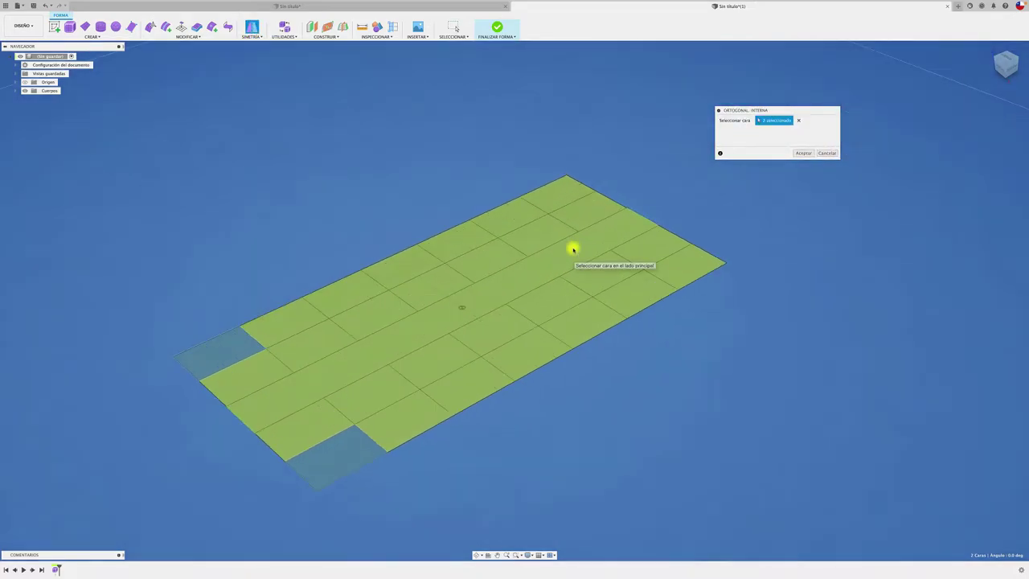
pyautogui.click(803, 154)
pyautogui.scroll(1, 611, 368)
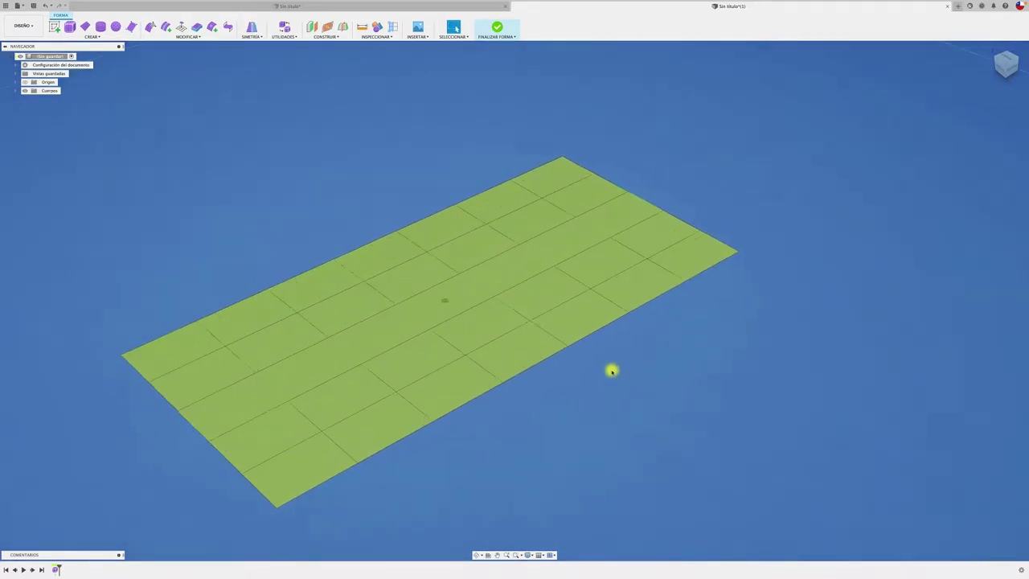
pyautogui.scroll(-3, 611, 368)
# - Edit Form to pull the plane's long edges down about -59.7 mm into tall walls
pyautogui.click(546, 372)
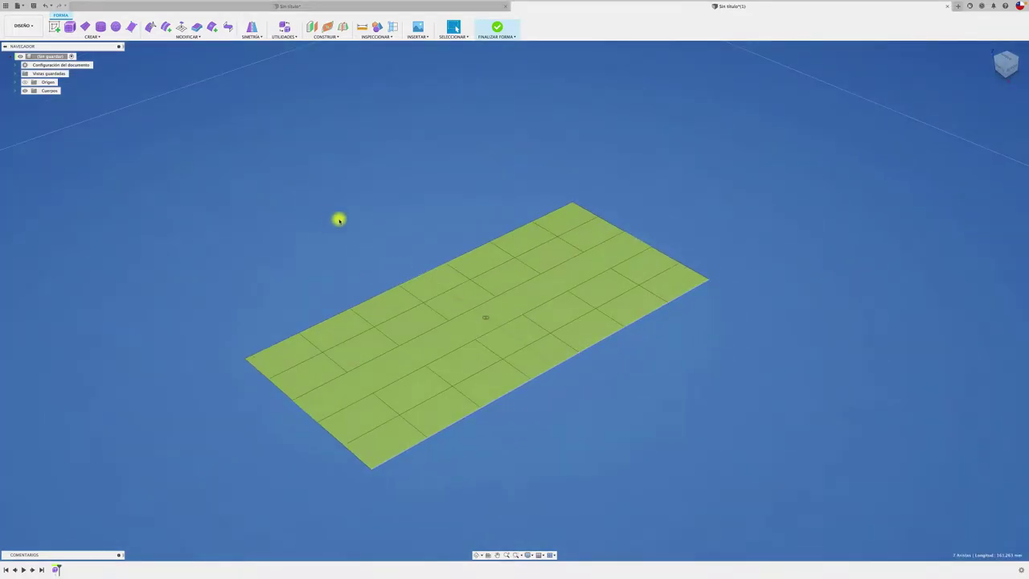
pyautogui.click(150, 27)
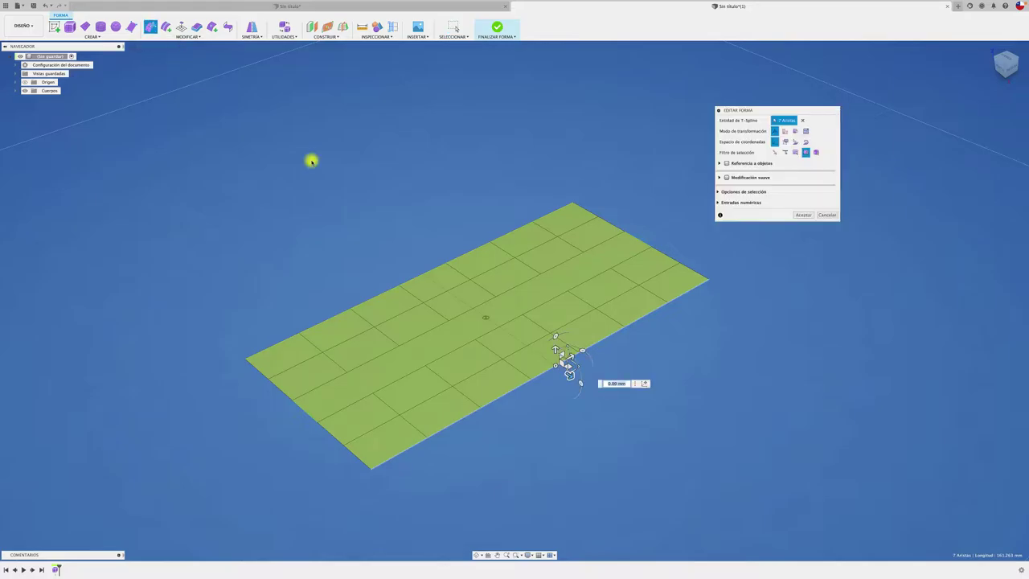
pyautogui.moveTo(554, 349); pyautogui.dragTo(557, 355)
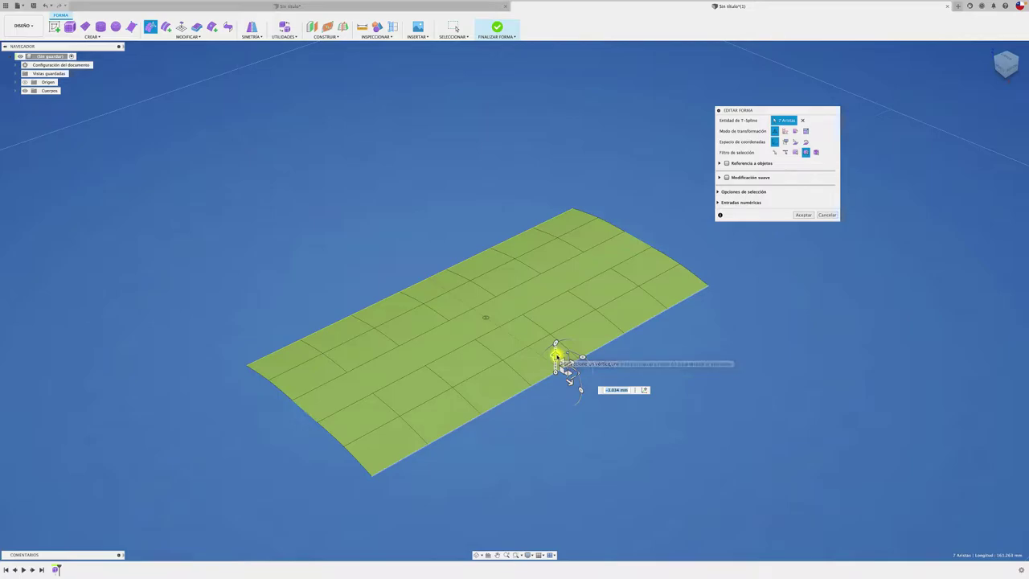
pyautogui.moveTo(556, 357); pyautogui.dragTo(556, 428)
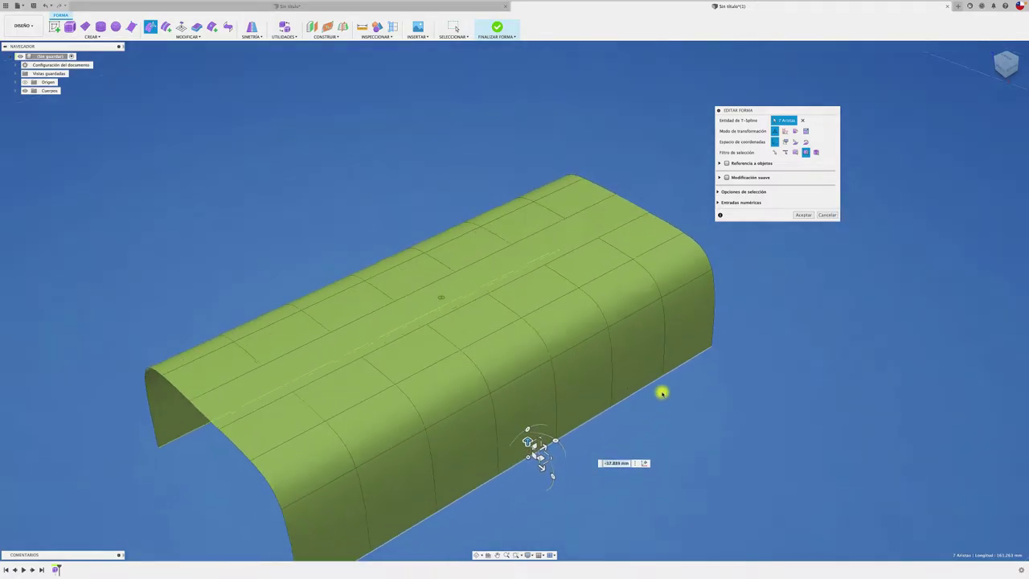
pyautogui.keyDown('shift'); pyautogui.moveTo(661, 401); pyautogui.dragTo(574, 333, button='middle'); pyautogui.keyUp('shift')
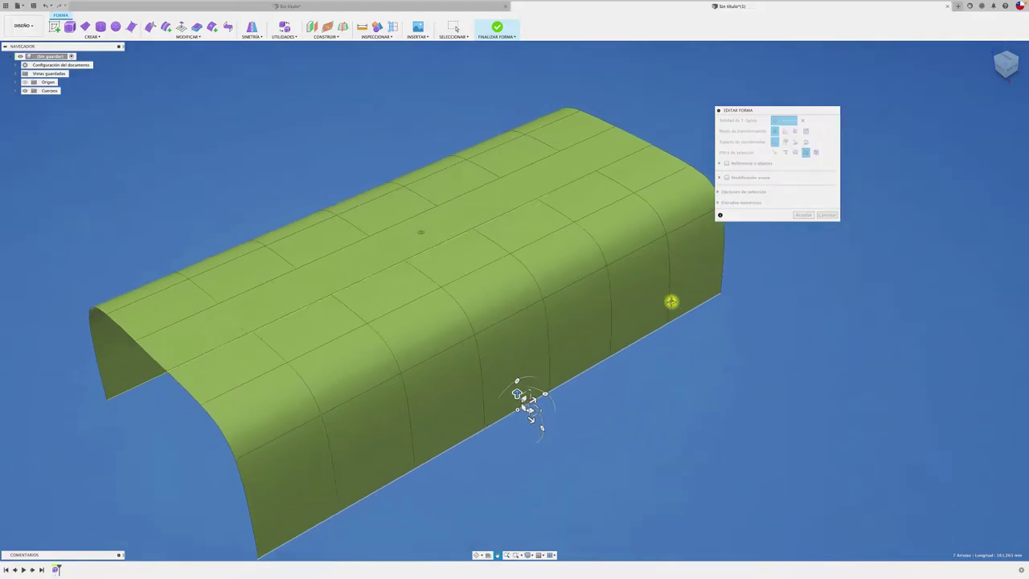
pyautogui.moveTo(561, 329); pyautogui.dragTo(560, 452)
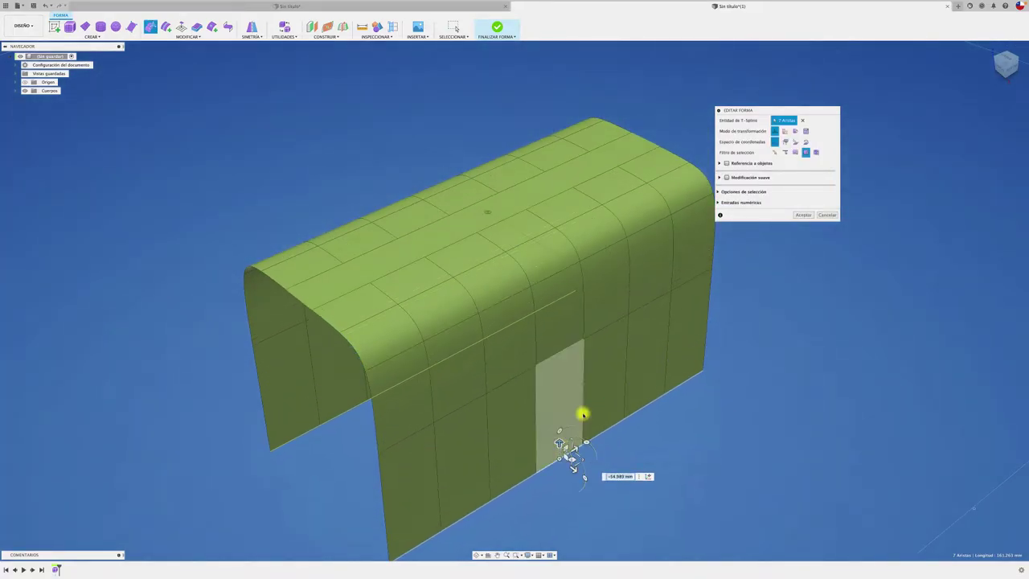
pyautogui.click(803, 215)
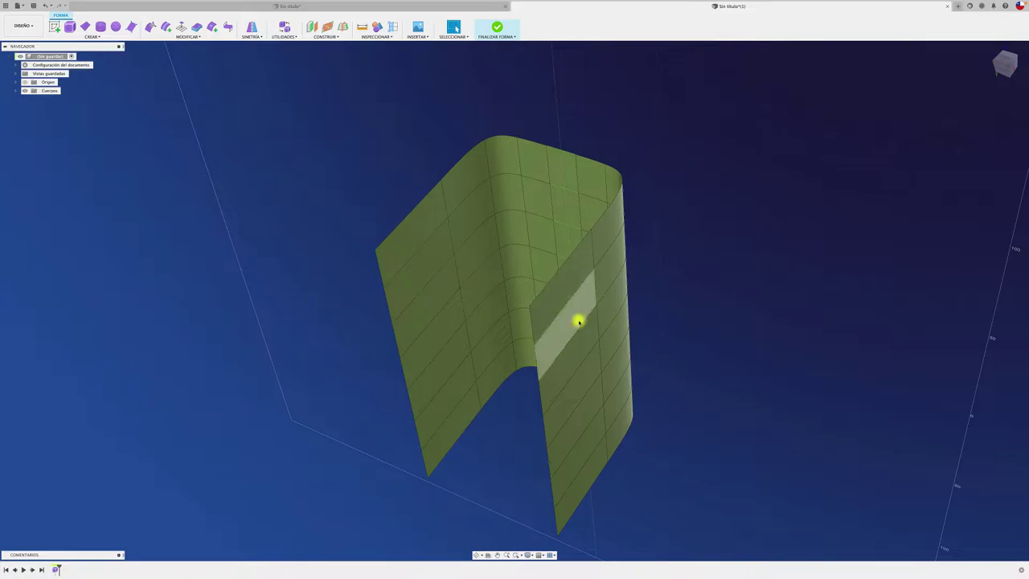
# - Bridge the two open side edges as Side 1 and Side 2 to close the tube
pyautogui.keyDown('shift'); pyautogui.moveTo(256, 260); pyautogui.dragTo(340, 255, button='middle'); pyautogui.keyUp('shift')
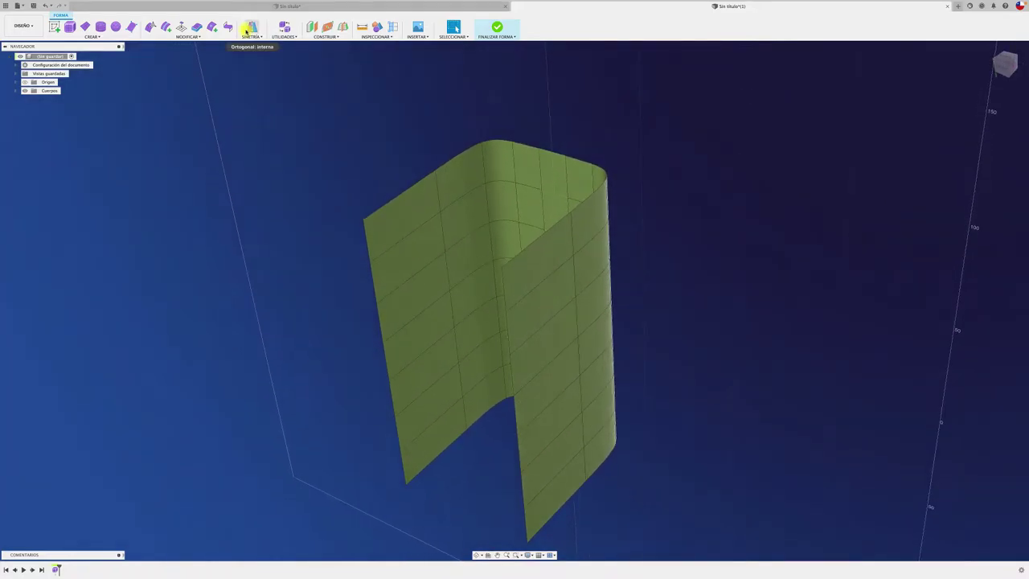
pyautogui.click(228, 26)
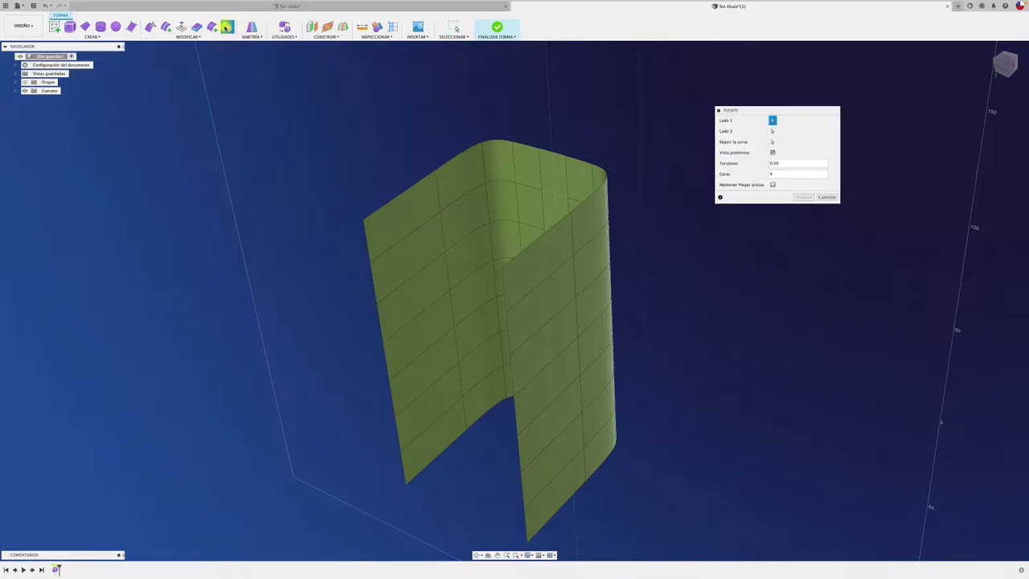
pyautogui.click(502, 277)
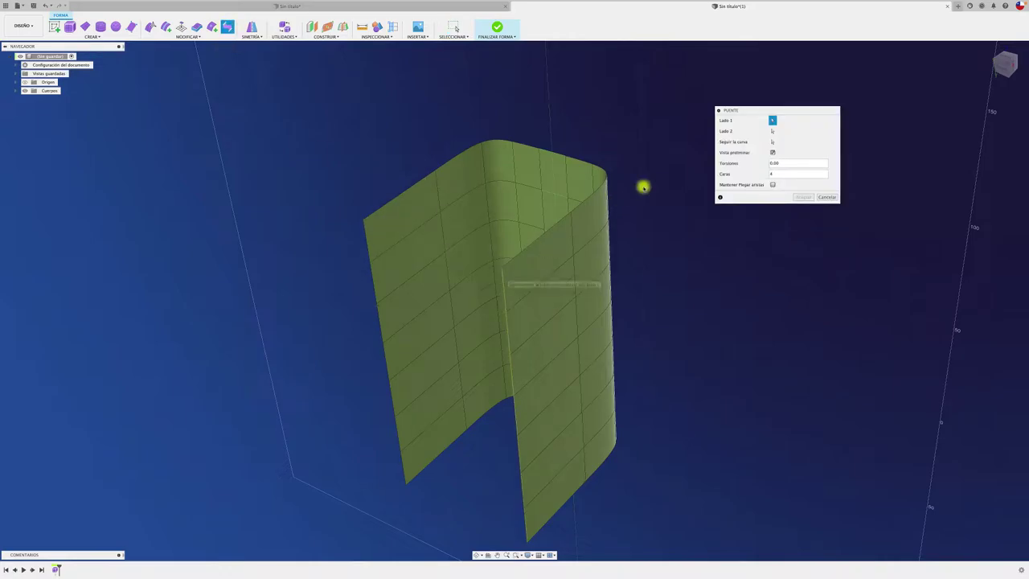
pyautogui.click(366, 240)
pyautogui.moveTo(367, 239)
pyautogui.keyDown('shift'); pyautogui.mouseDown(button='middle')
pyautogui.moveTo(679, 314)
pyautogui.moveTo(483, 246)
pyautogui.mouseUp(button='middle'); pyautogui.keyUp('shift')
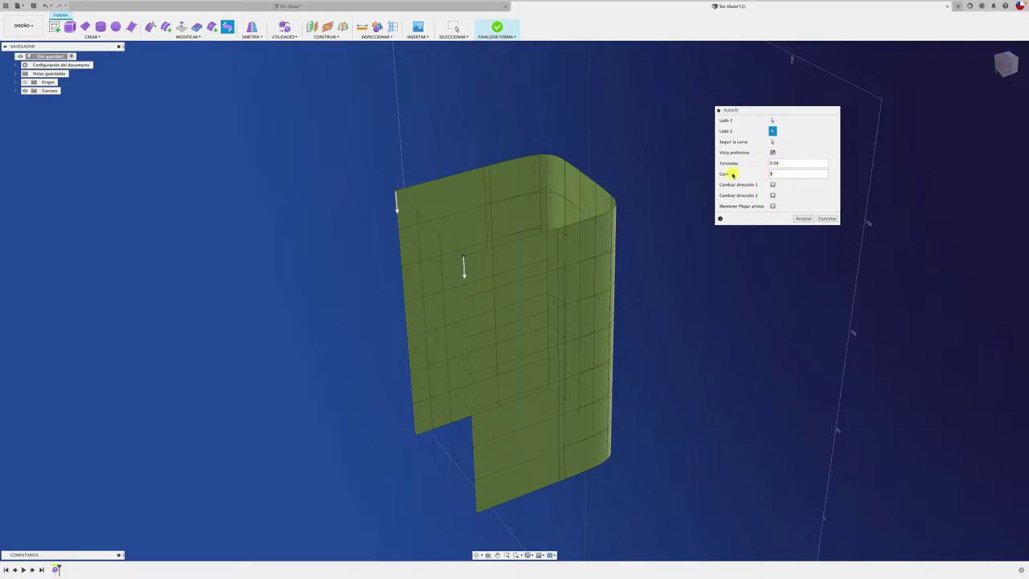
pyautogui.click(801, 218)
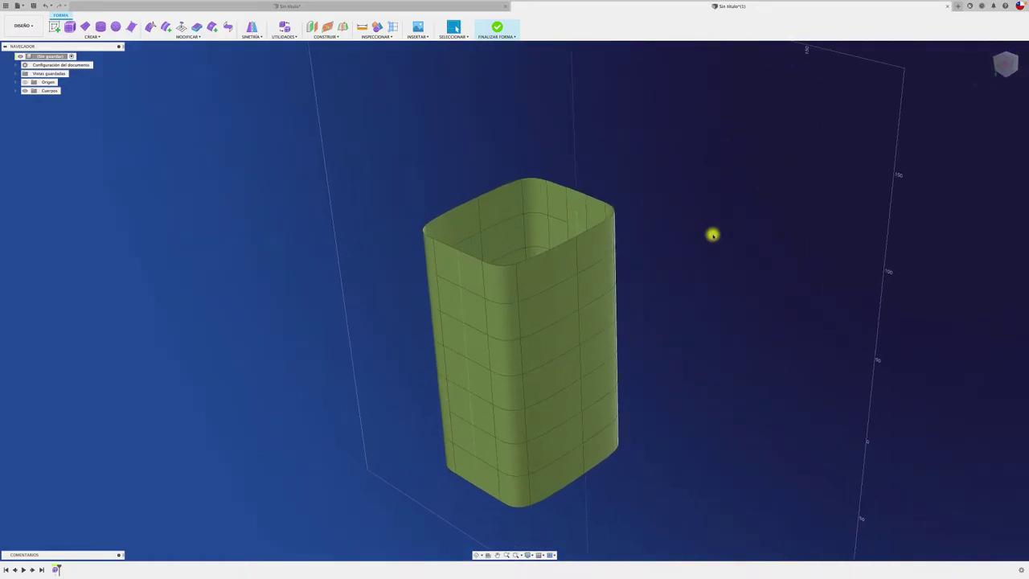
# - Redefine the ViewCube's top-down view of the tube as the Front view
pyautogui.moveTo(713, 235)
pyautogui.keyDown('shift'); pyautogui.mouseDown(button='middle')
pyautogui.moveTo(523, 271)
pyautogui.moveTo(558, 294)
pyautogui.moveTo(777, 211)
pyautogui.mouseUp(button='middle'); pyautogui.keyUp('shift')
pyautogui.moveTo(1005, 64)
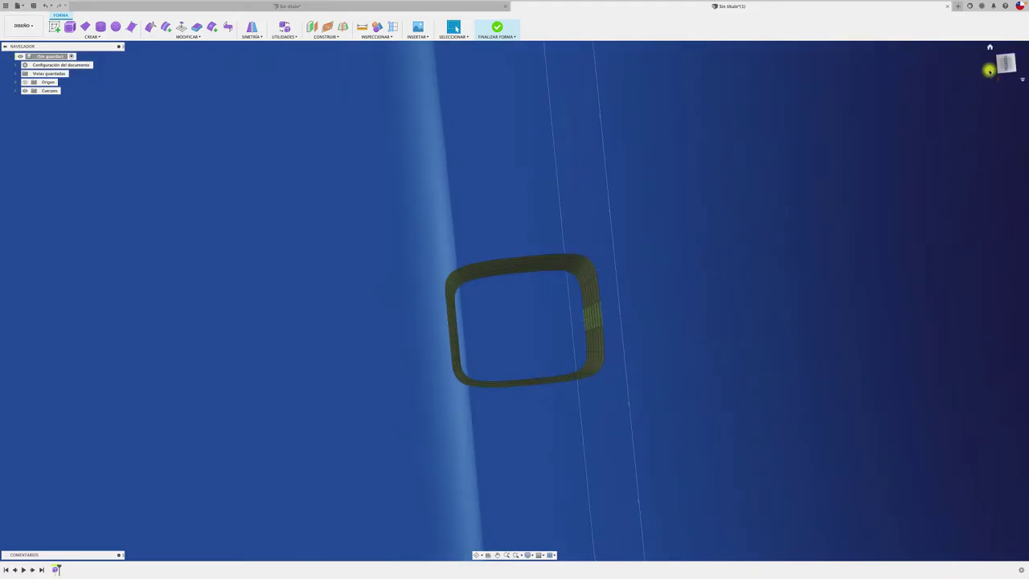
pyautogui.click(989, 71)
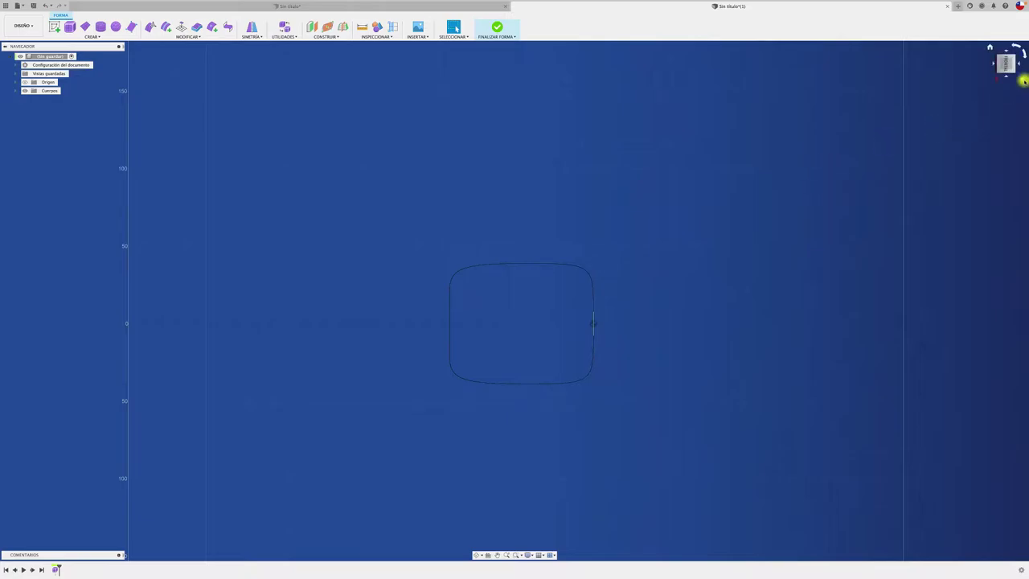
pyautogui.click(1023, 80)
pyautogui.moveTo(980, 125)
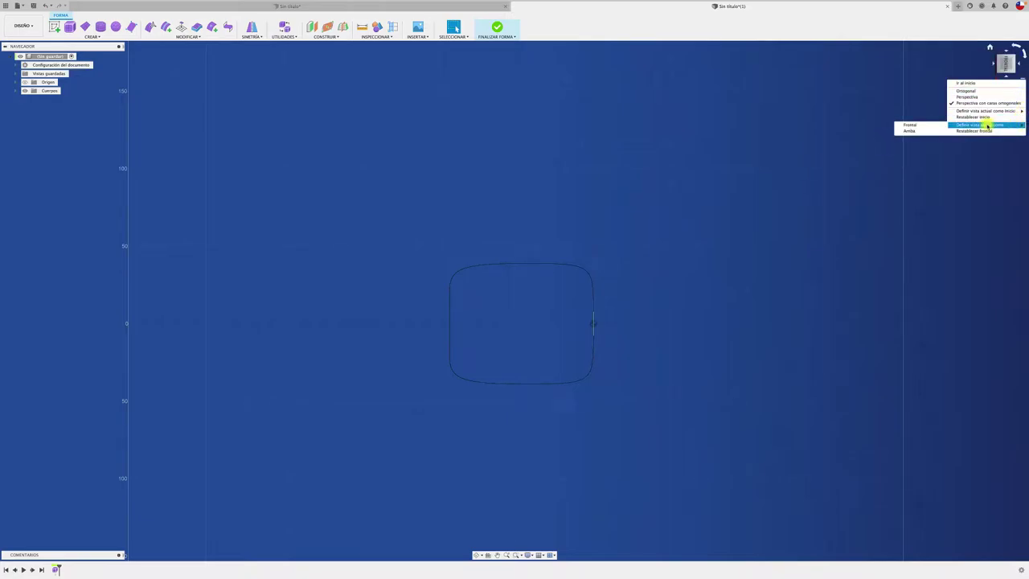
pyautogui.click(920, 126)
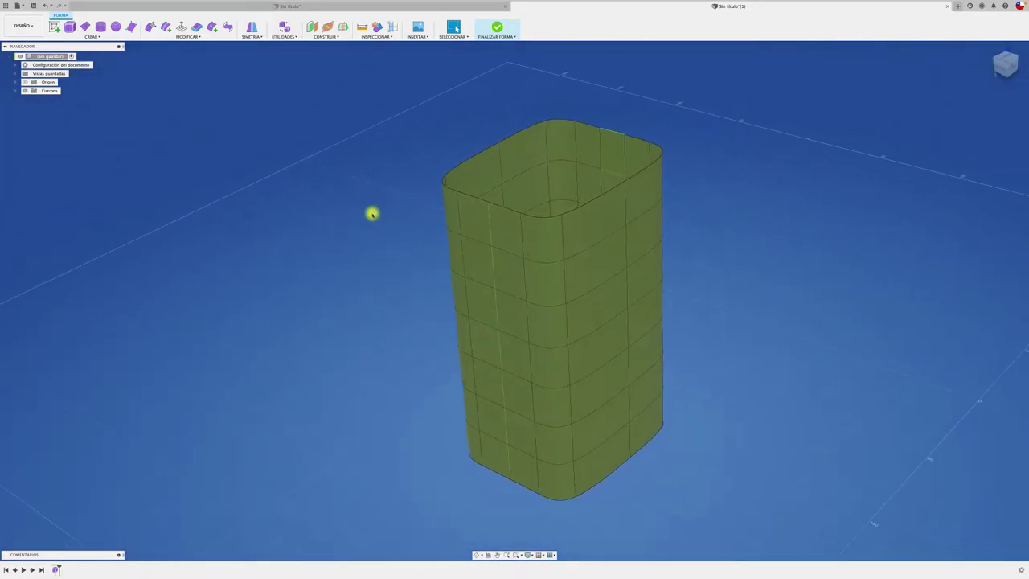
# - Window-select the upper-left faces and pull them up and outward with Edit Form
pyautogui.click(1009, 70)
pyautogui.moveTo(418, 156); pyautogui.dragTo(546, 304)
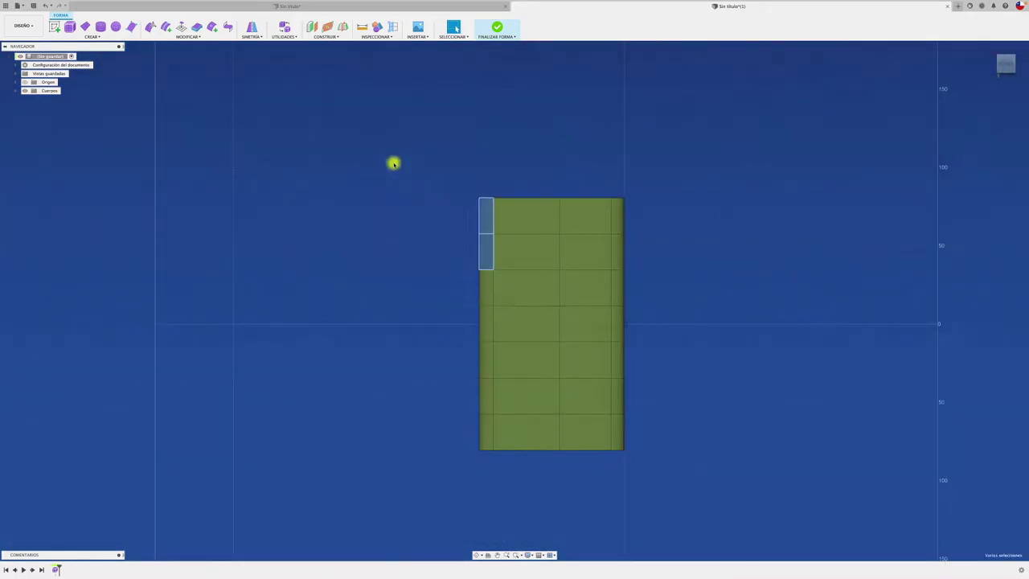
pyautogui.moveTo(411, 168); pyautogui.dragTo(574, 324)
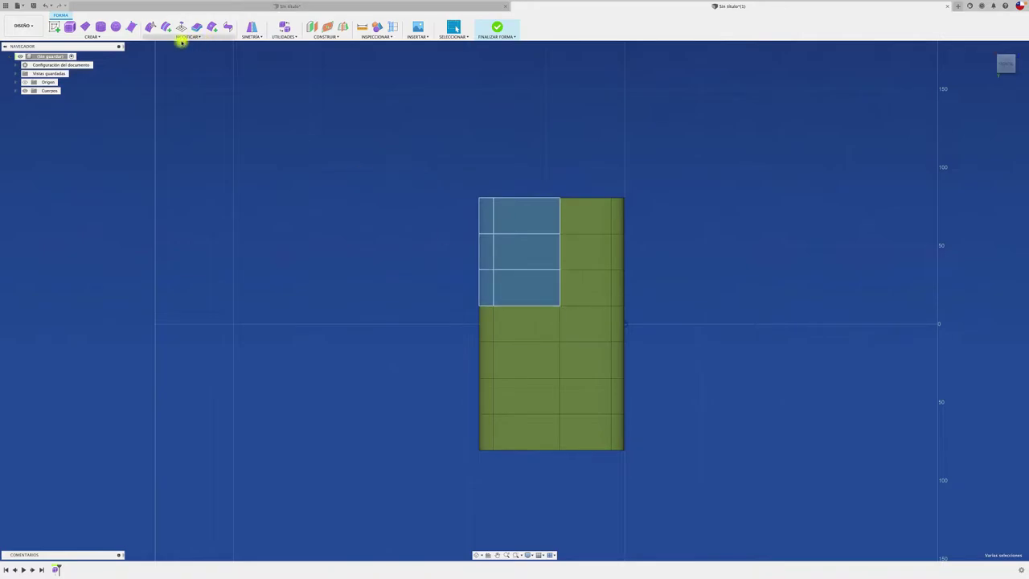
pyautogui.click(150, 27)
pyautogui.moveTo(509, 259); pyautogui.dragTo(472, 220)
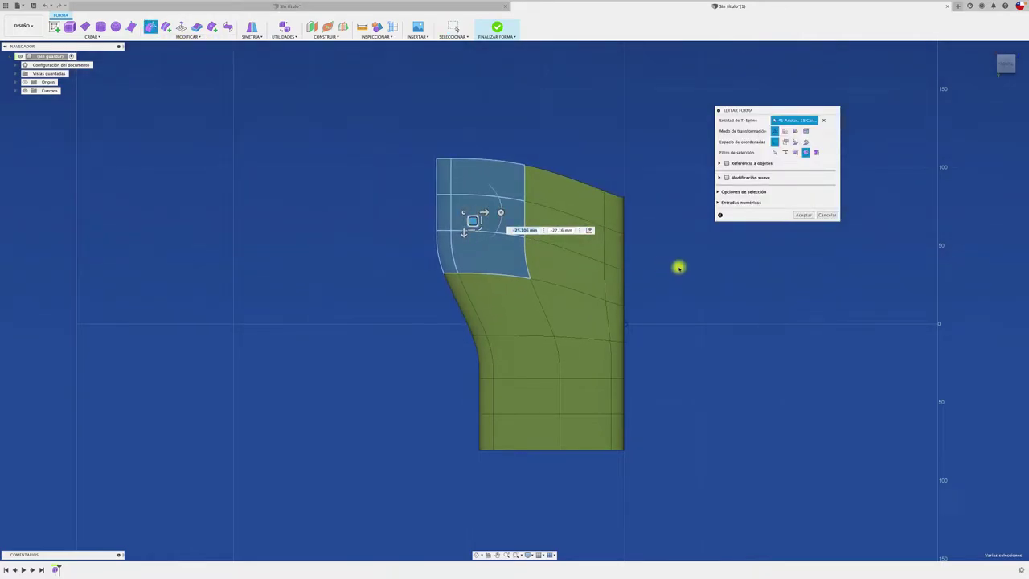
pyautogui.click(805, 216)
# - Drag a top-rim vertex outward to the left to form the pouring spout
pyautogui.keyDown('shift'); pyautogui.moveTo(556, 110); pyautogui.dragTo(469, 172, button='middle'); pyautogui.keyUp('shift')
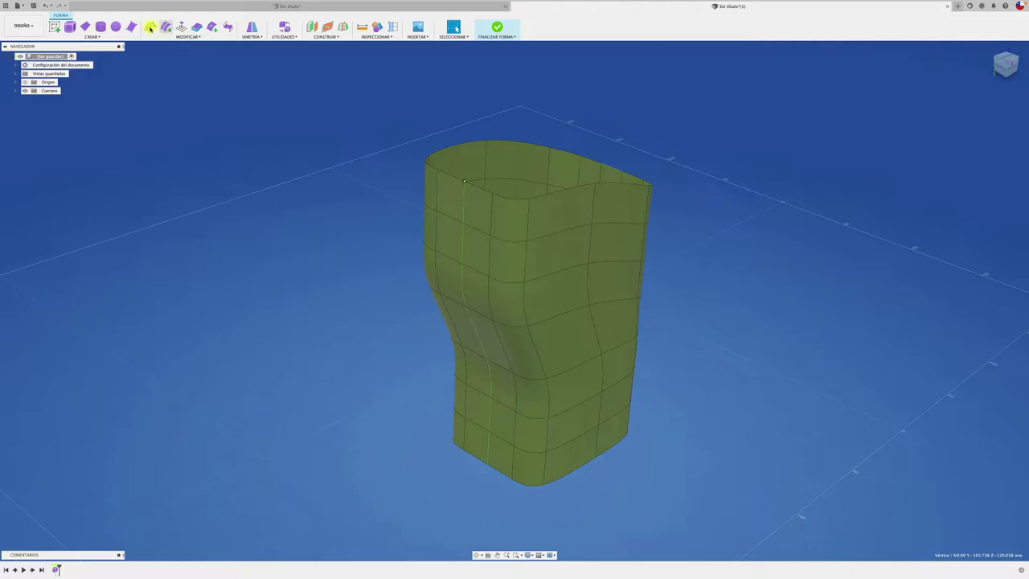
pyautogui.click(150, 28)
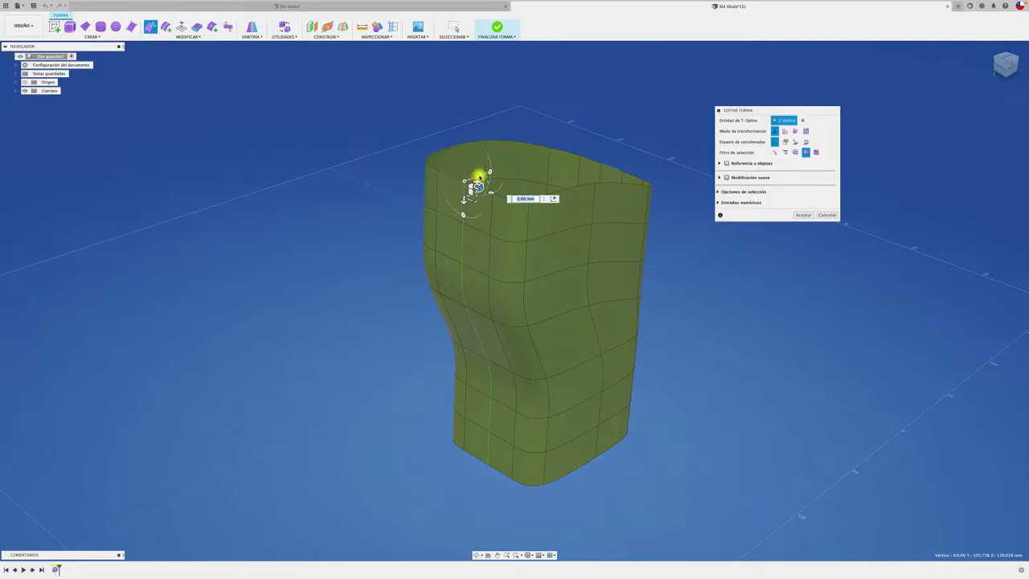
pyautogui.moveTo(478, 175); pyautogui.dragTo(395, 198)
pyautogui.moveTo(394, 198)
pyautogui.keyDown('shift'); pyautogui.mouseDown(button='middle')
pyautogui.moveTo(555, 239)
pyautogui.moveTo(722, 250)
pyautogui.moveTo(764, 237)
pyautogui.moveTo(691, 267)
pyautogui.moveTo(611, 333)
pyautogui.moveTo(650, 314)
pyautogui.moveTo(552, 248)
pyautogui.moveTo(370, 168)
pyautogui.mouseUp(button='middle'); pyautogui.keyUp('shift')
pyautogui.click(805, 215)
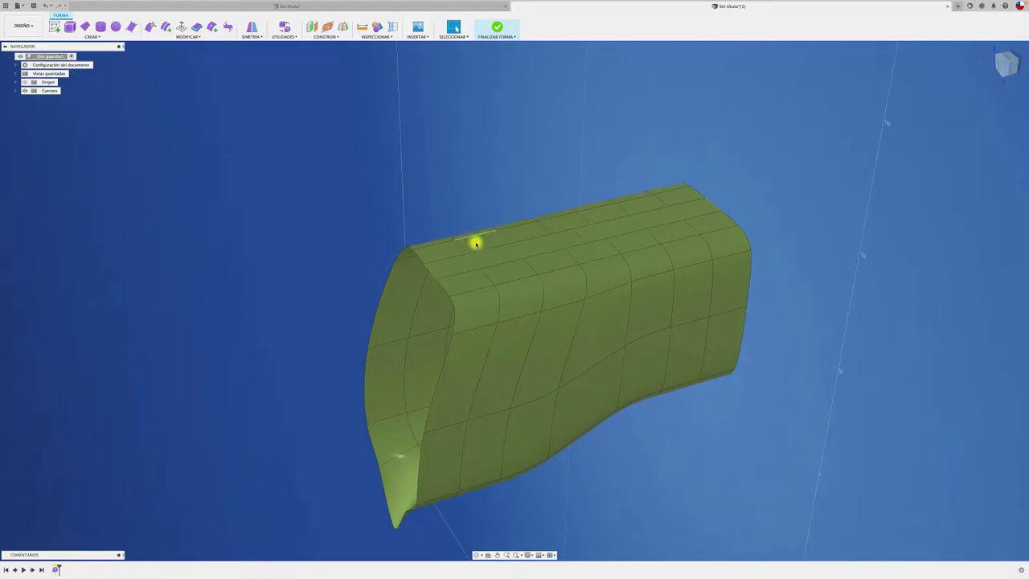
# - Extrude a tall peg out of a face on the tube's wall
pyautogui.click(493, 256)
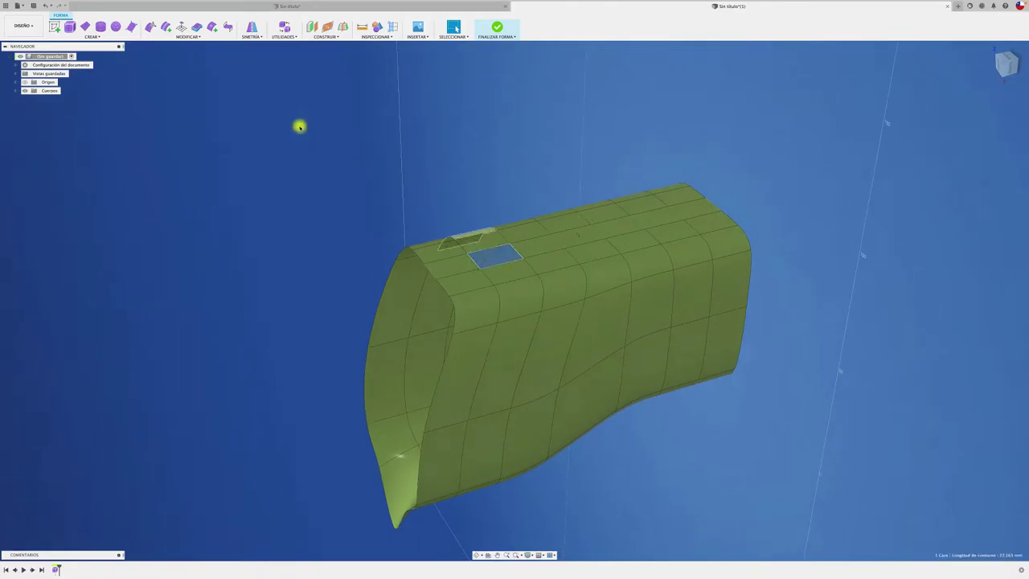
pyautogui.click(150, 27)
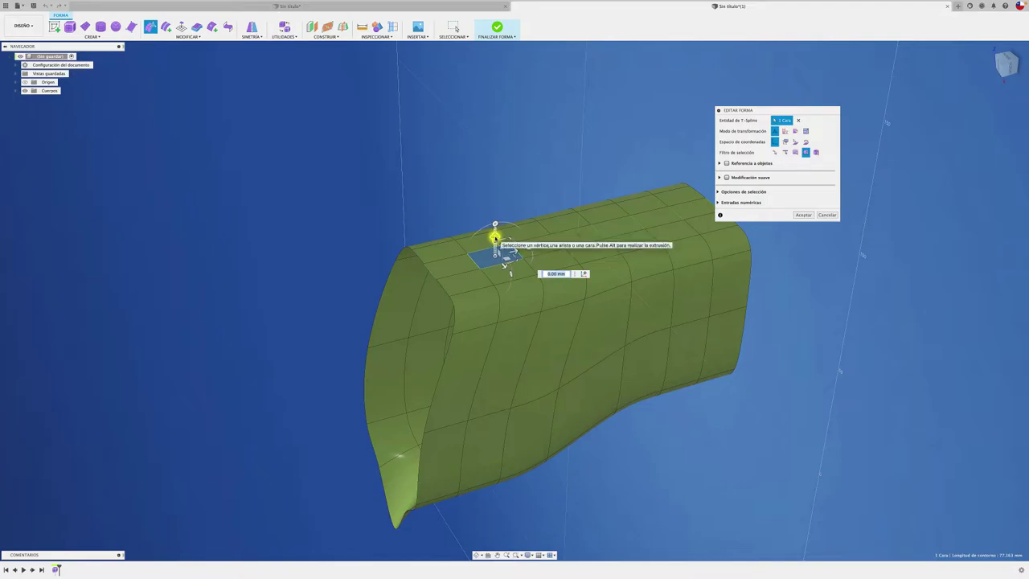
pyautogui.moveTo(496, 238)
pyautogui.mouseDown()
pyautogui.moveTo(494, 143)
pyautogui.moveTo(524, 130)
pyautogui.mouseUp()
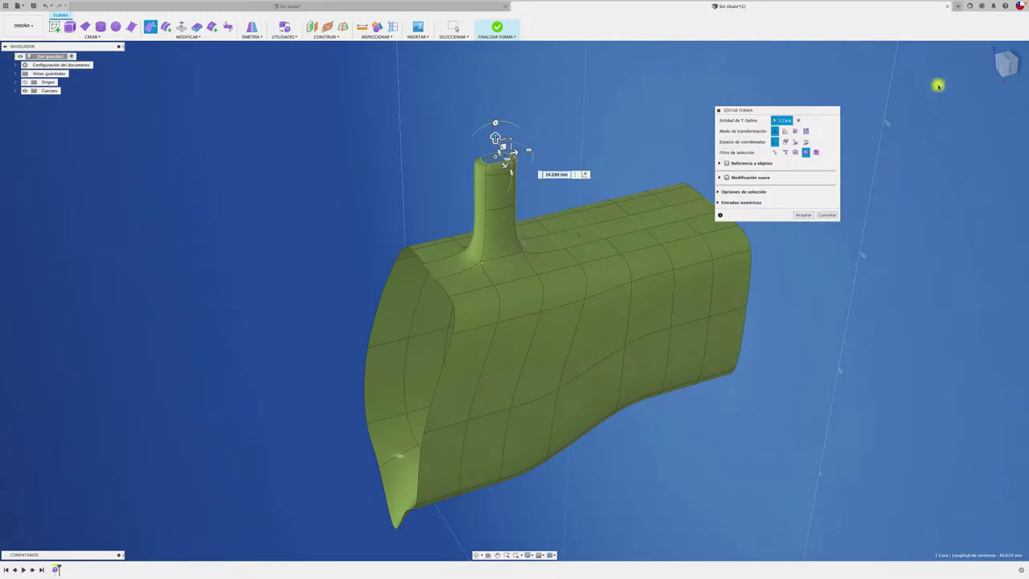
# - In front view, move the peg's tip up-right and rotate its edge ring -30° into a hook
pyautogui.click(1007, 69)
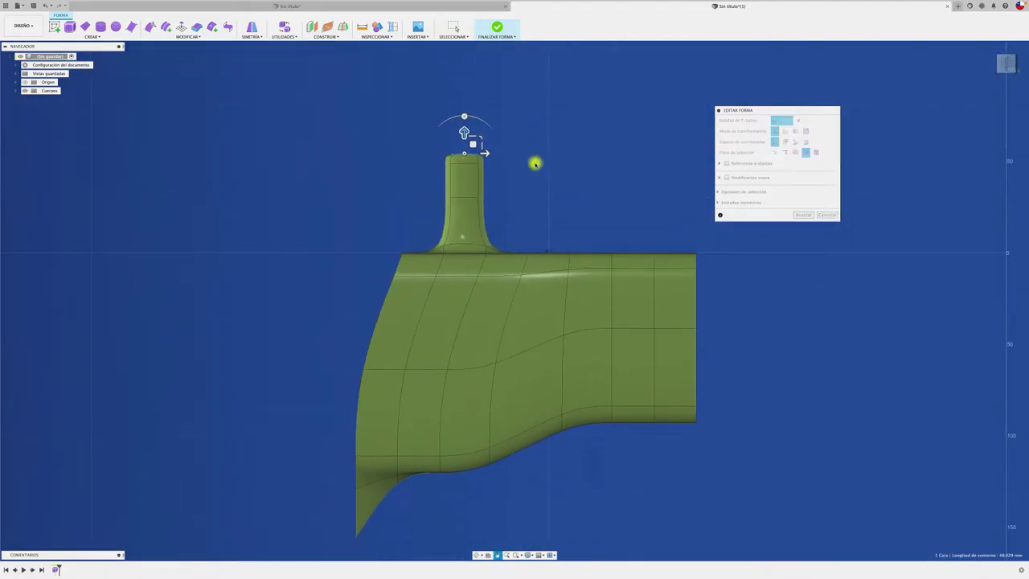
pyautogui.moveTo(449, 117); pyautogui.dragTo(473, 133)
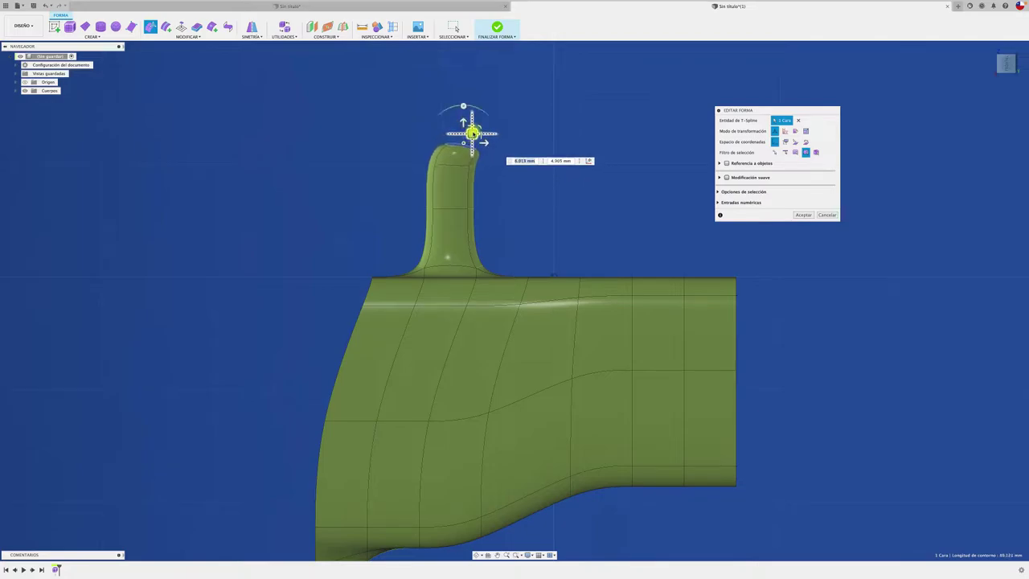
pyautogui.moveTo(473, 133)
pyautogui.mouseDown()
pyautogui.moveTo(501, 101)
pyautogui.moveTo(519, 102)
pyautogui.moveTo(523, 77)
pyautogui.mouseUp()
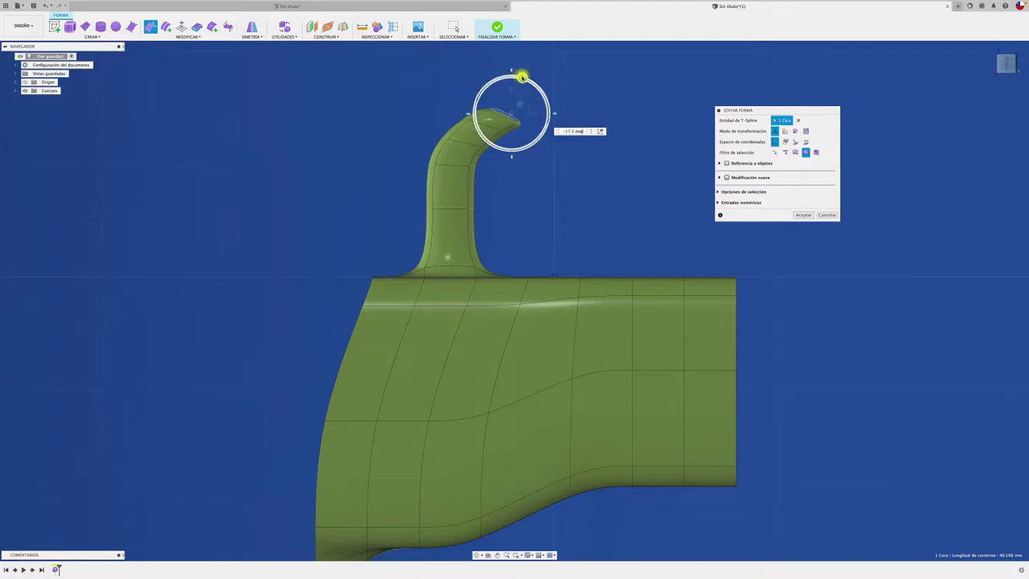
pyautogui.doubleClick(489, 122)
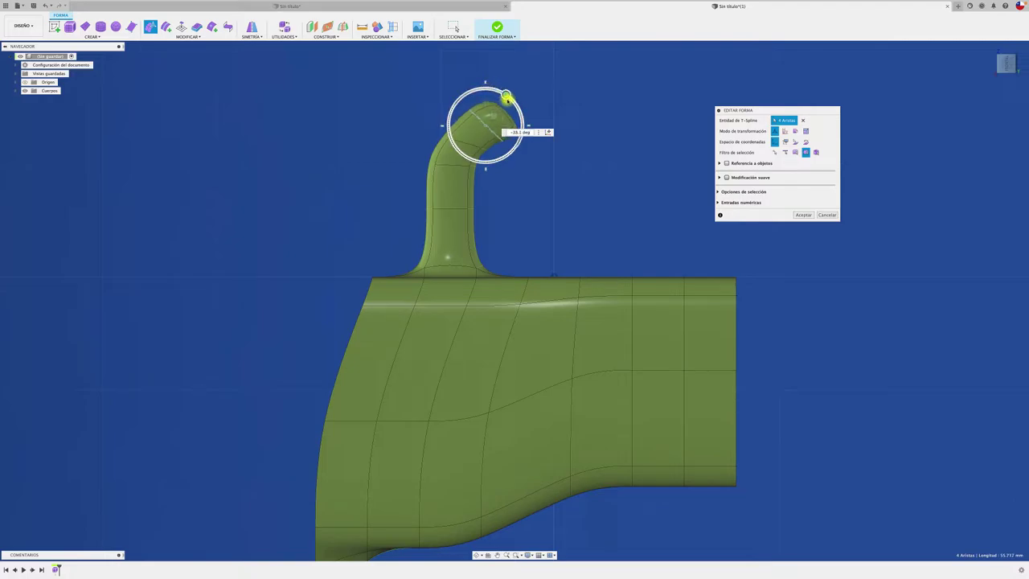
pyautogui.moveTo(505, 97); pyautogui.dragTo(474, 143)
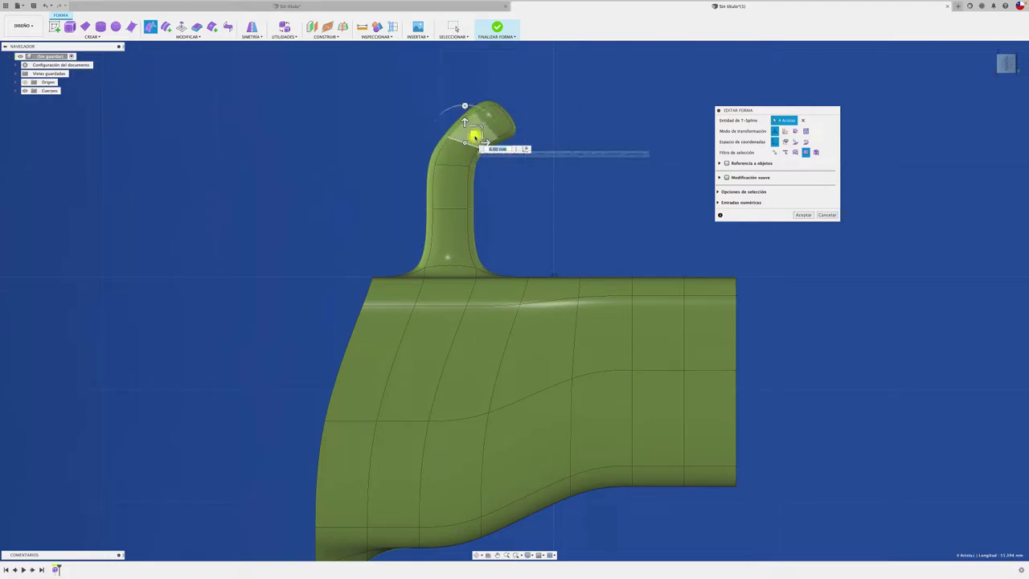
pyautogui.moveTo(467, 106); pyautogui.dragTo(516, 105)
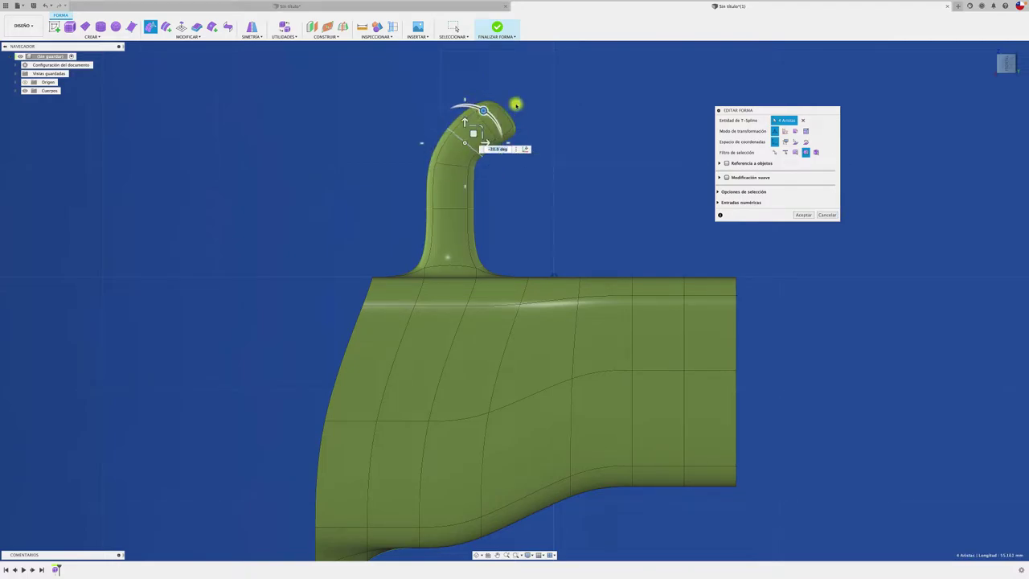
pyautogui.click(533, 111)
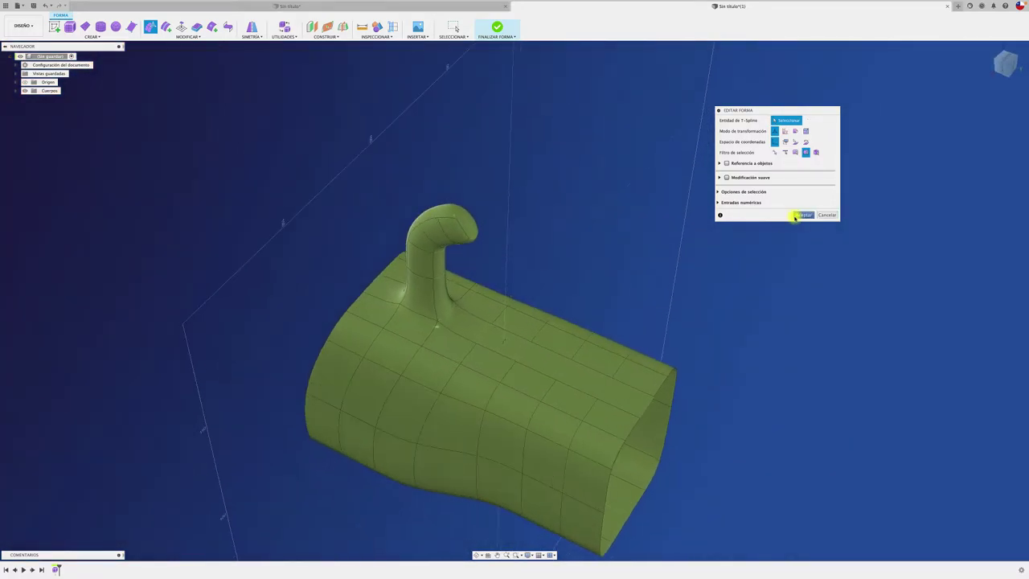
pyautogui.click(800, 214)
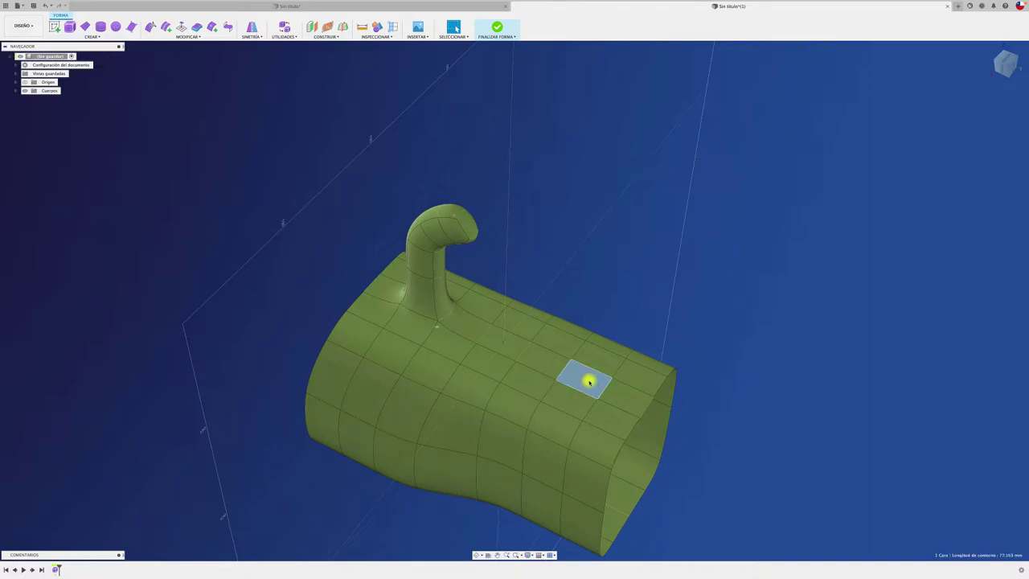
# - Extrude a shorter second peg from a lower face and shift its tip left
pyautogui.doubleClick(589, 383)
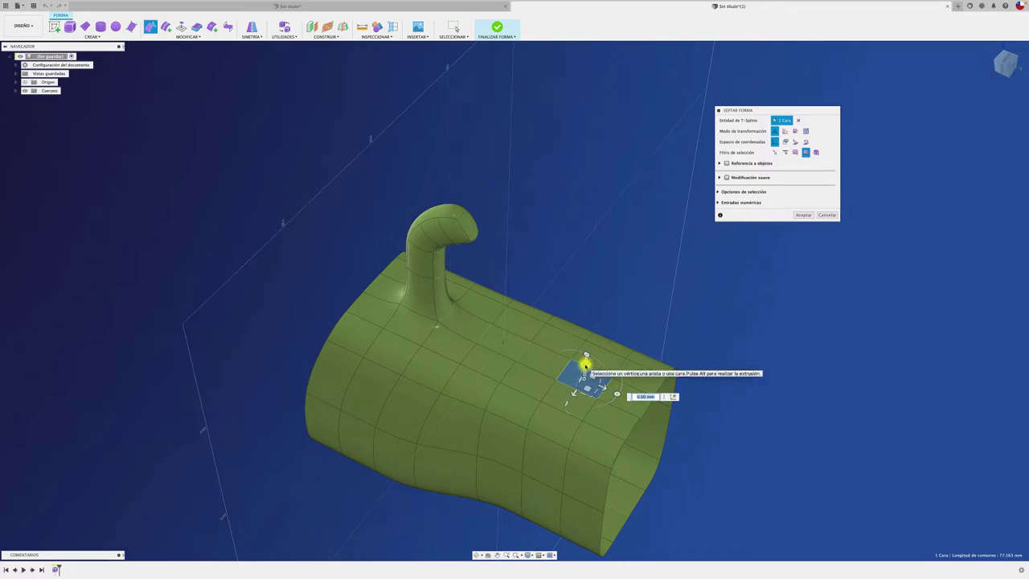
pyautogui.moveTo(585, 366); pyautogui.dragTo(593, 307)
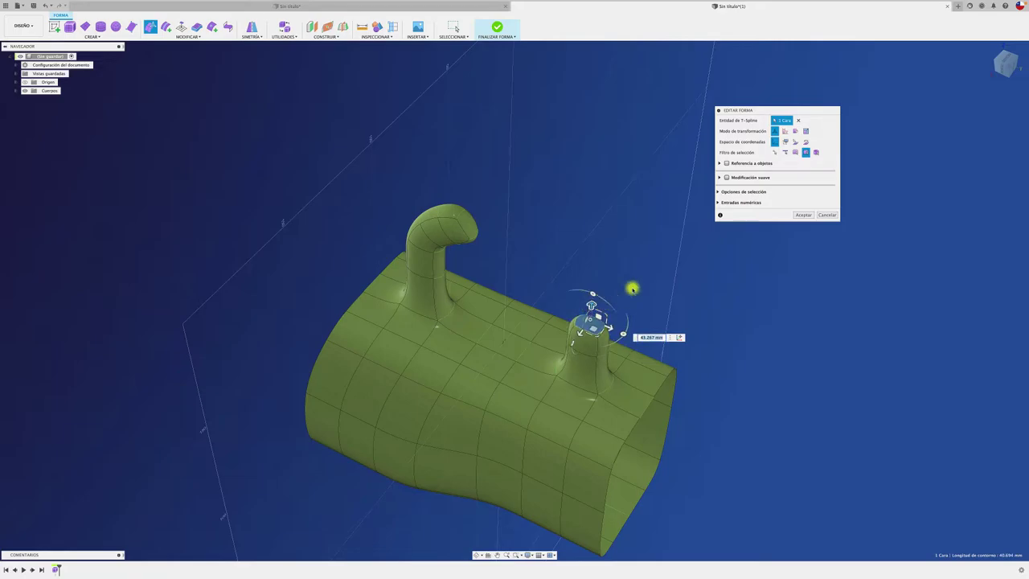
pyautogui.moveTo(632, 288)
pyautogui.keyDown('shift'); pyautogui.mouseDown(button='middle')
pyautogui.moveTo(607, 245)
pyautogui.moveTo(602, 265)
pyautogui.moveTo(964, 98)
pyautogui.mouseUp(button='middle'); pyautogui.keyUp('shift')
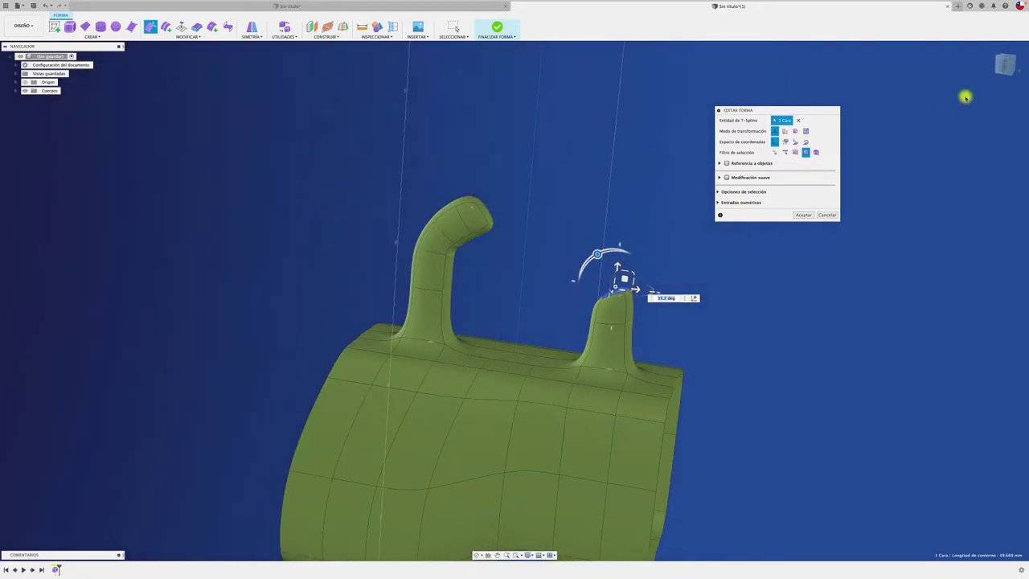
pyautogui.click(1004, 64)
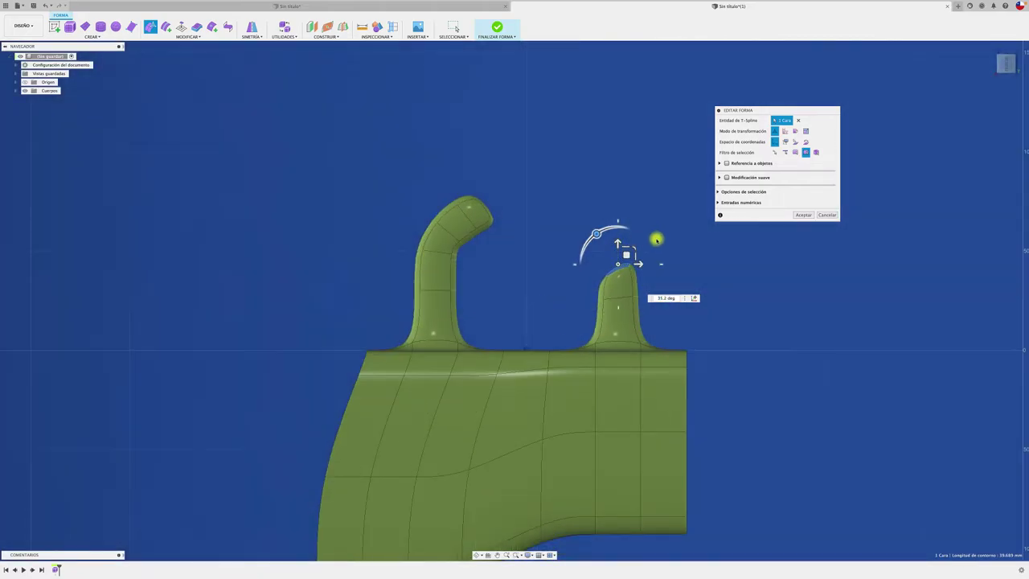
pyautogui.moveTo(625, 255); pyautogui.dragTo(612, 256)
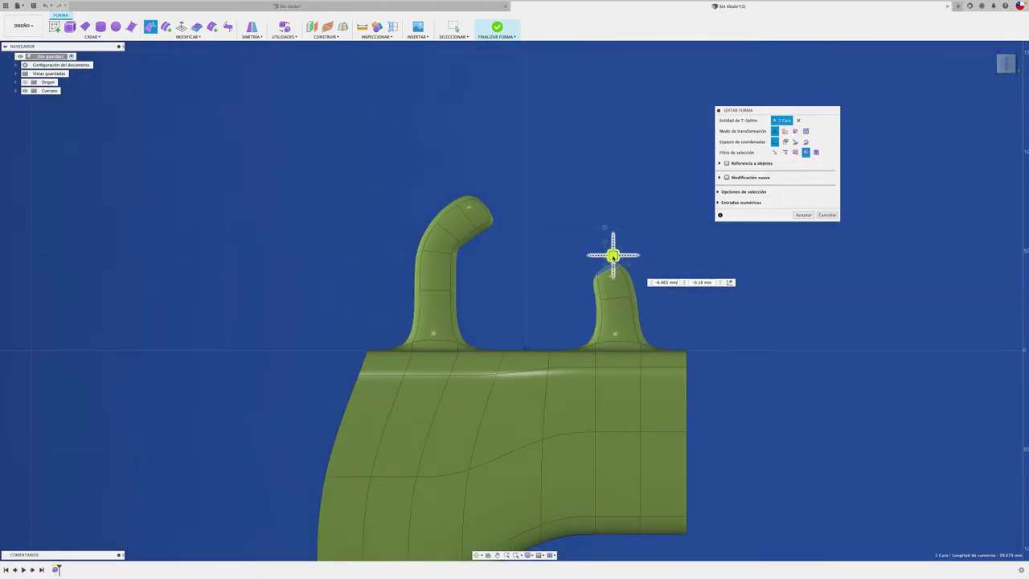
# - Rotate the first peg's tip further over toward the second peg
pyautogui.moveTo(454, 178)
pyautogui.mouseDown()
pyautogui.moveTo(515, 230)
pyautogui.moveTo(533, 231)
pyautogui.mouseUp()
pyautogui.moveTo(480, 187)
pyautogui.mouseDown()
pyautogui.moveTo(478, 174)
pyautogui.moveTo(493, 179)
pyautogui.moveTo(506, 213)
pyautogui.moveTo(493, 179)
pyautogui.moveTo(494, 207)
pyautogui.mouseUp()
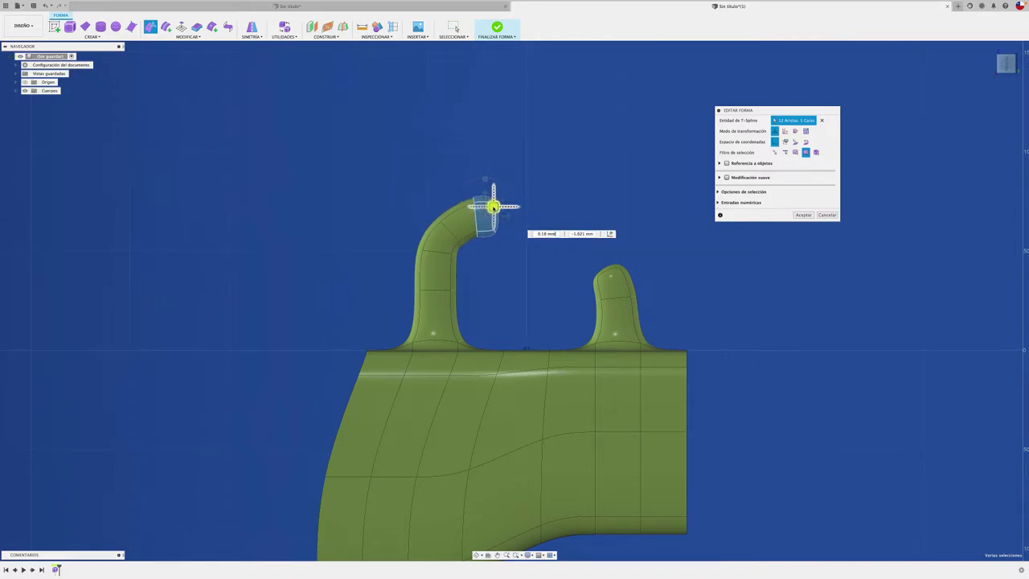
pyautogui.keyDown('shift'); pyautogui.moveTo(565, 243); pyautogui.dragTo(759, 233, button='middle'); pyautogui.keyUp('shift')
pyautogui.click(804, 215)
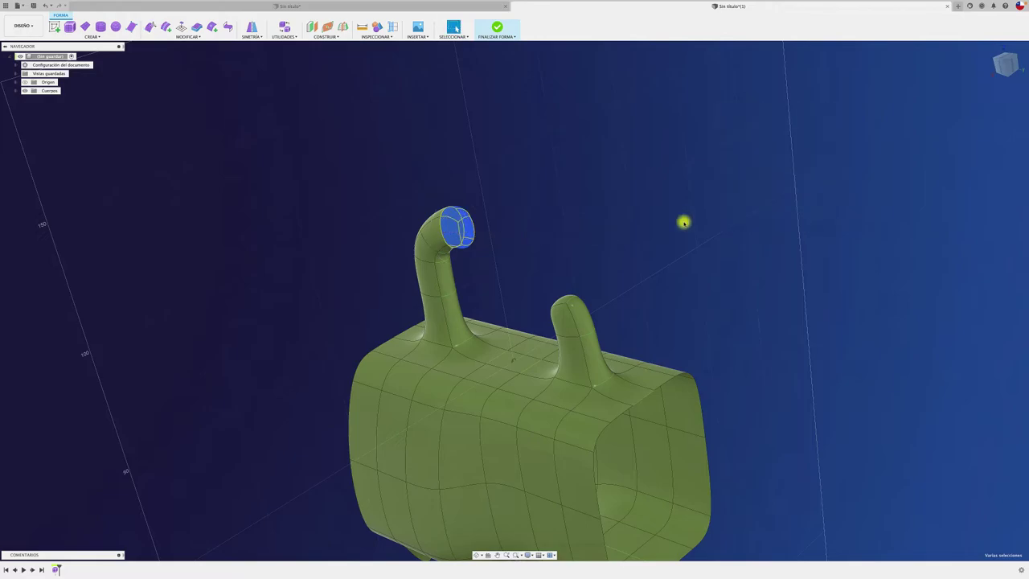
pyautogui.keyDown('shift'); pyautogui.moveTo(605, 221); pyautogui.dragTo(604, 221, button='middle'); pyautogui.keyUp('shift')
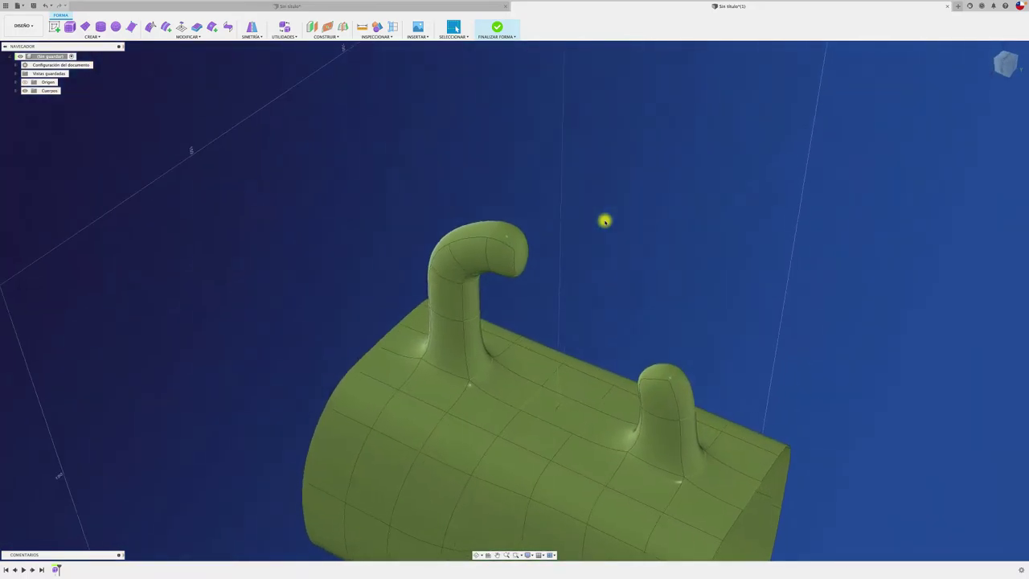
# - Bridge the first peg's end face to the second peg's end face
pyautogui.keyDown('shift'); pyautogui.moveTo(605, 221); pyautogui.dragTo(605, 221, button='middle'); pyautogui.keyUp('shift')
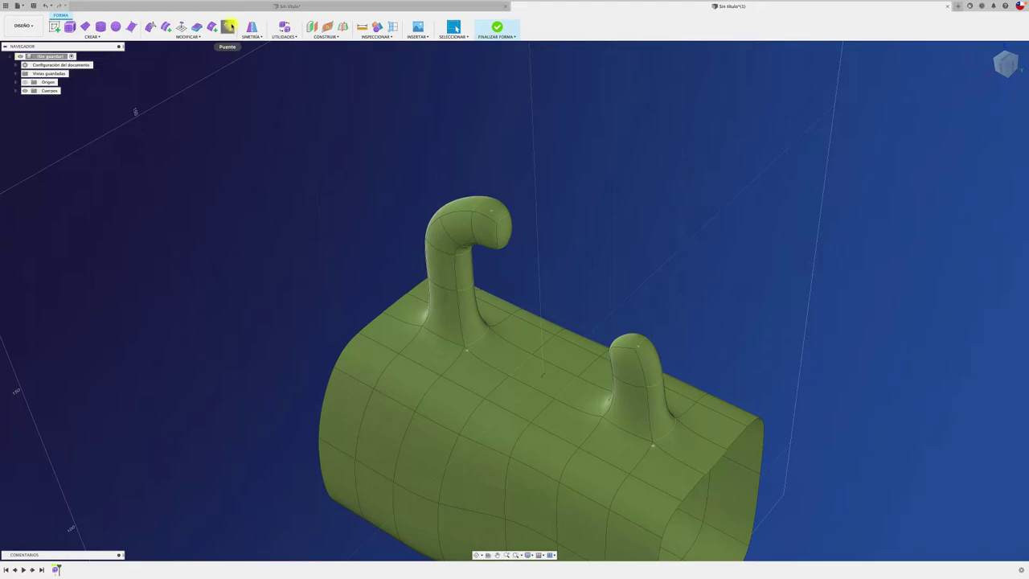
pyautogui.click(229, 27)
pyautogui.click(507, 219)
pyautogui.moveTo(503, 223)
pyautogui.keyDown('shift'); pyautogui.mouseDown(button='middle')
pyautogui.moveTo(676, 316)
pyautogui.moveTo(624, 230)
pyautogui.moveTo(760, 264)
pyautogui.moveTo(763, 241)
pyautogui.mouseUp(button='middle'); pyautogui.keyUp('shift')
pyautogui.click(675, 316)
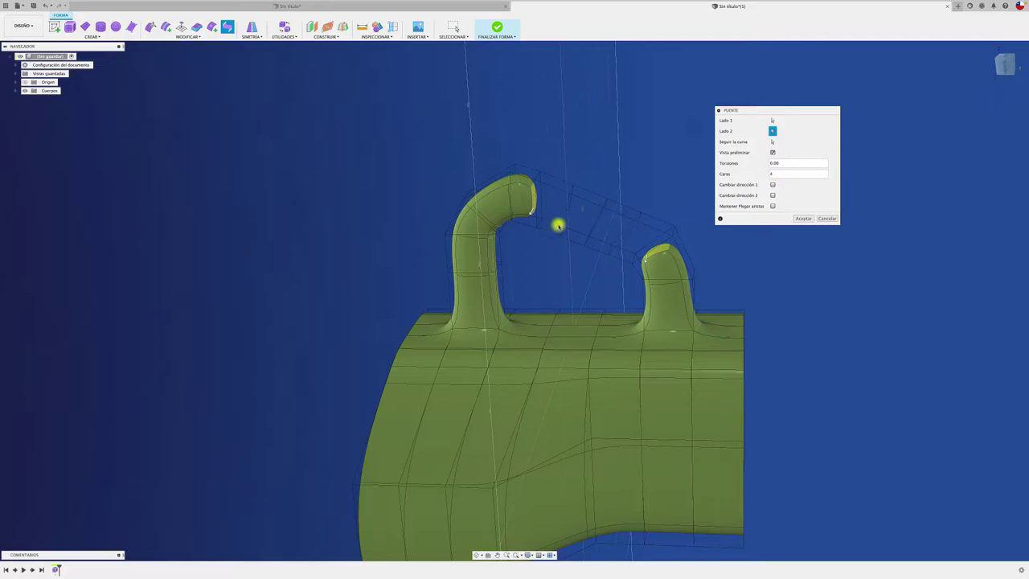
pyautogui.click(806, 218)
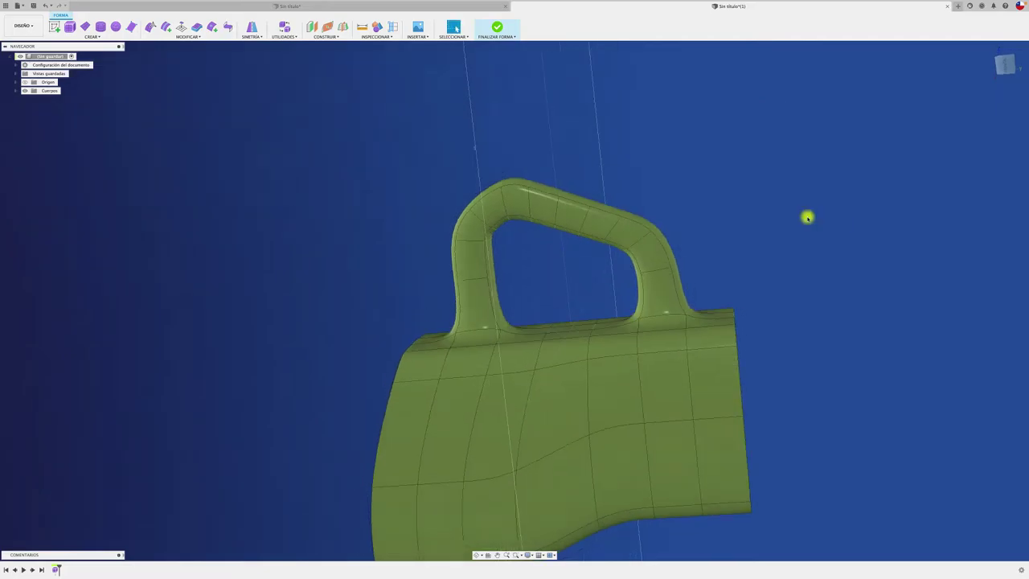
# - Return to the front view and window-select the faces of the handle loop
pyautogui.keyDown('shift'); pyautogui.moveTo(807, 217); pyautogui.dragTo(1005, 89, button='middle'); pyautogui.keyUp('shift')
pyautogui.click(1007, 66)
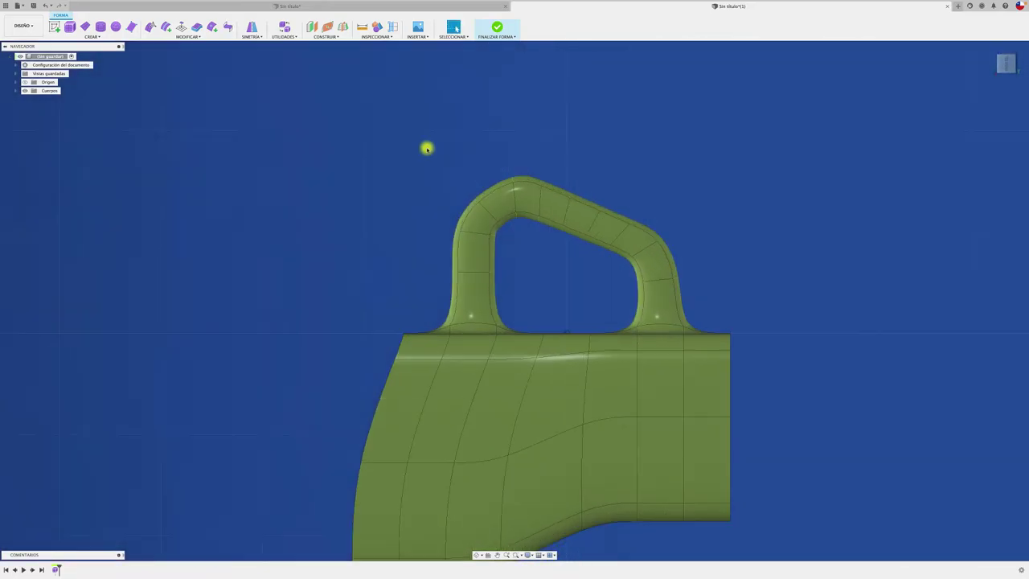
pyautogui.moveTo(356, 135); pyautogui.dragTo(727, 298)
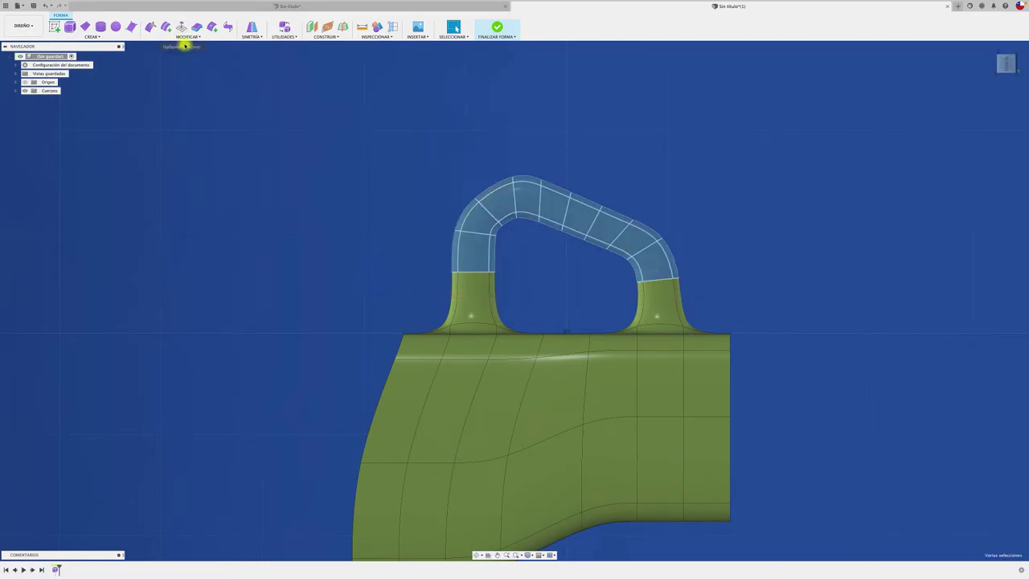
# - Drag the selected handle faces into a thinner, rounded D-shaped loop, then return to Home view
pyautogui.click(150, 27)
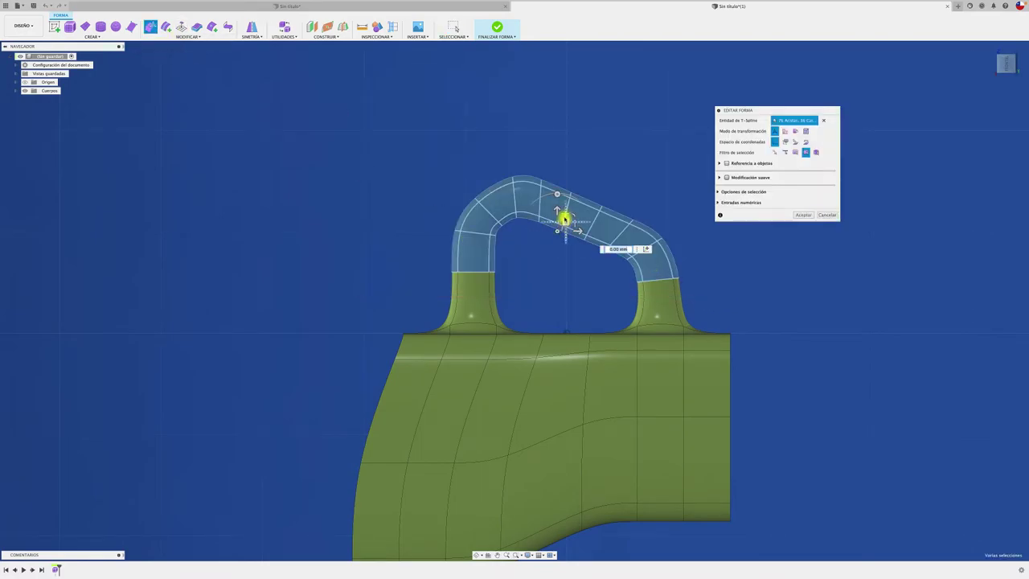
pyautogui.moveTo(564, 215)
pyautogui.mouseDown()
pyautogui.moveTo(560, 207)
pyautogui.moveTo(677, 213)
pyautogui.moveTo(563, 228)
pyautogui.mouseUp()
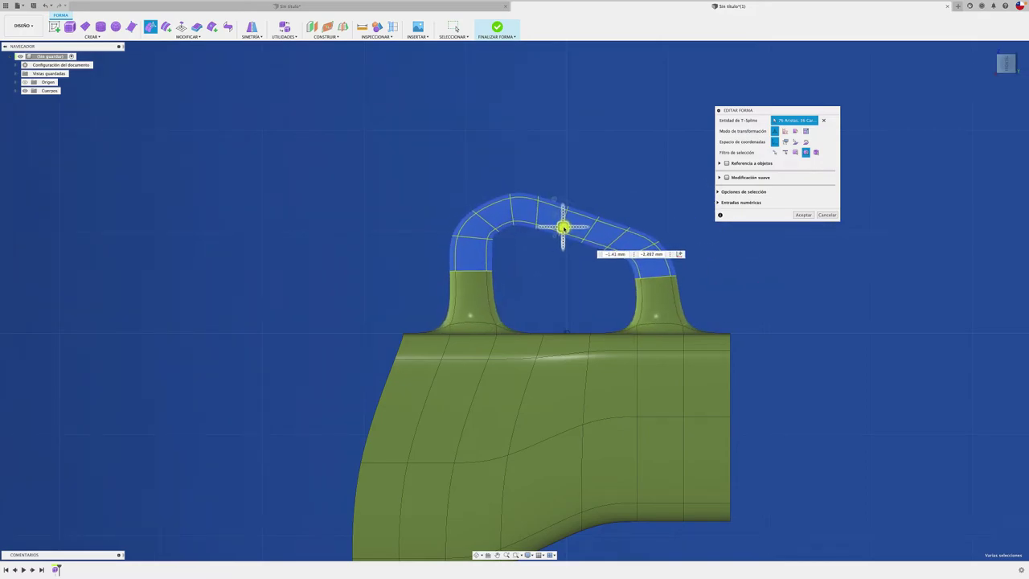
pyautogui.moveTo(564, 227); pyautogui.dragTo(566, 227)
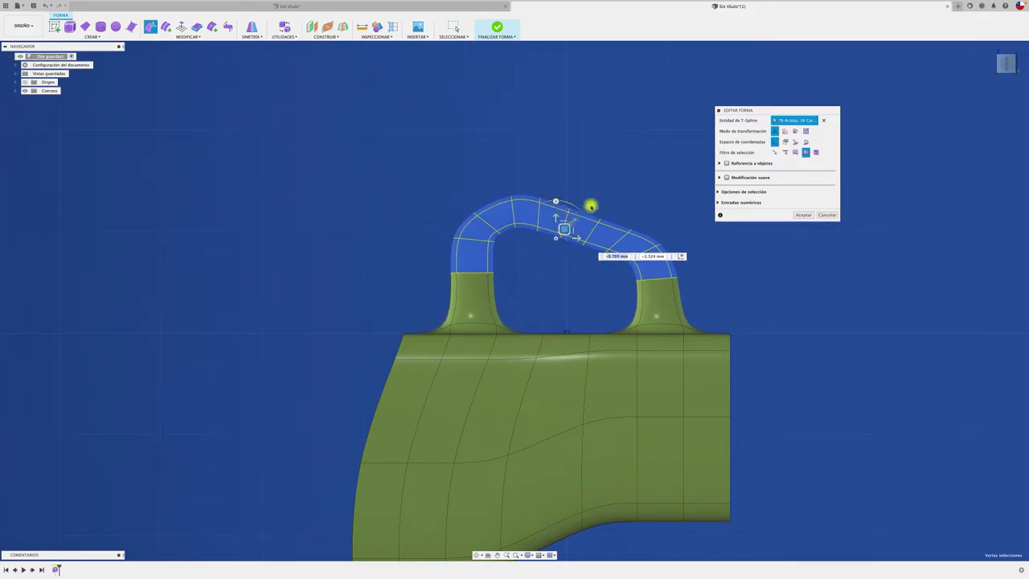
pyautogui.click(610, 187)
pyautogui.press('F6')
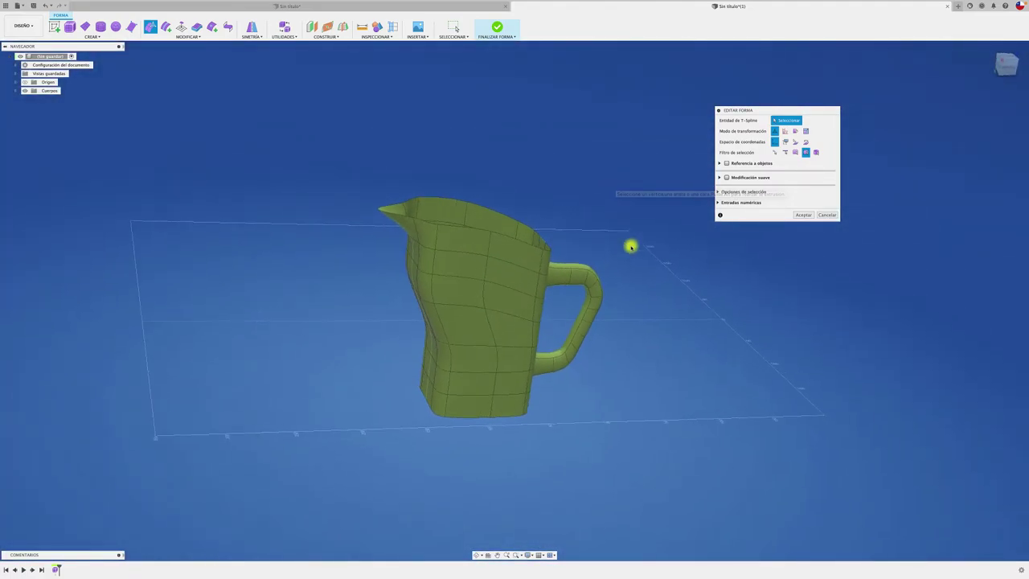
# - In Front view, push the jug's left-half faces about 16 mm further left, then select the bottom edges
pyautogui.click(802, 215)
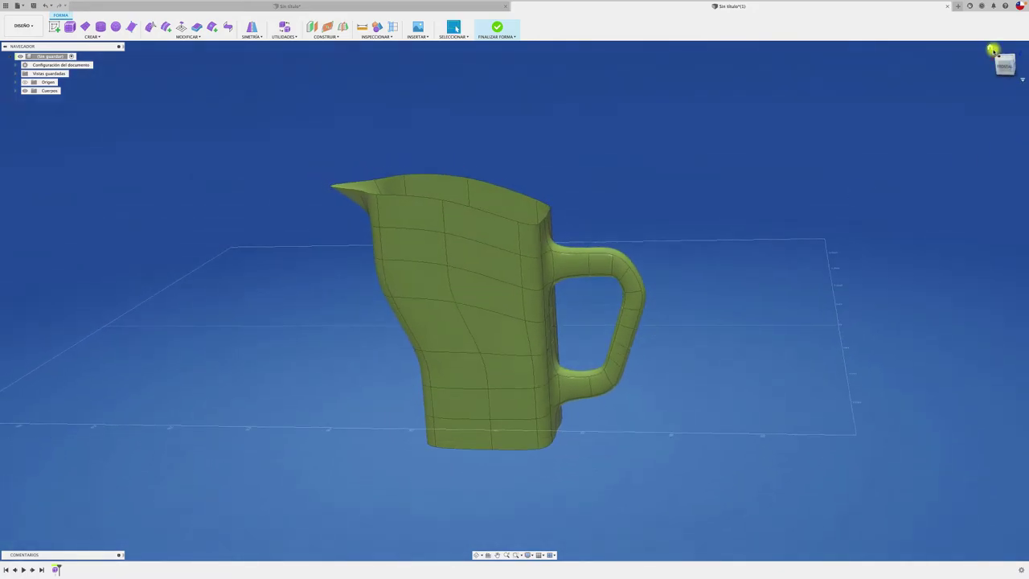
pyautogui.click(1004, 68)
pyautogui.moveTo(302, 117)
pyautogui.mouseDown()
pyautogui.moveTo(484, 509)
pyautogui.moveTo(496, 510)
pyautogui.mouseUp()
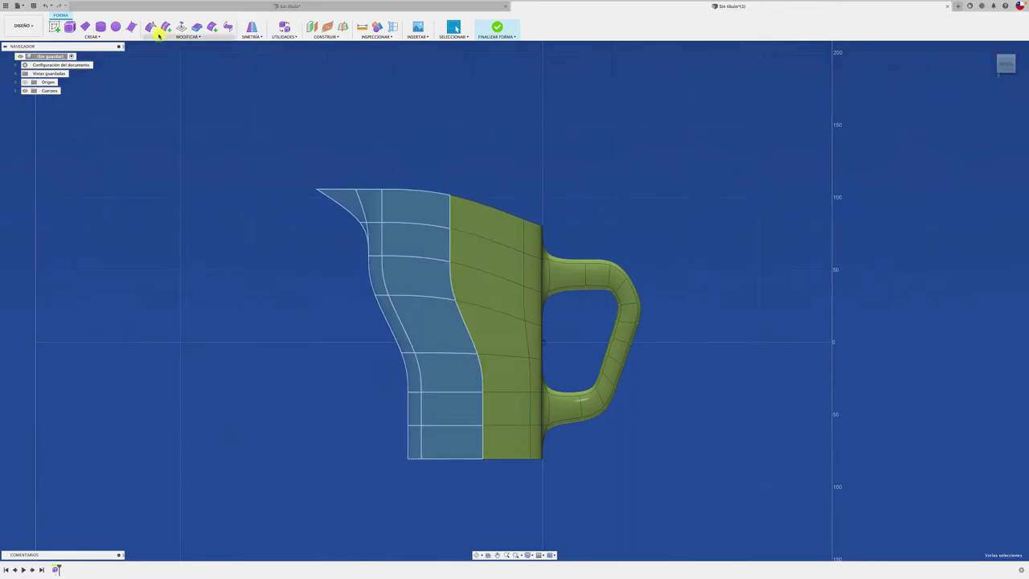
pyautogui.click(151, 27)
pyautogui.moveTo(429, 329); pyautogui.dragTo(410, 324)
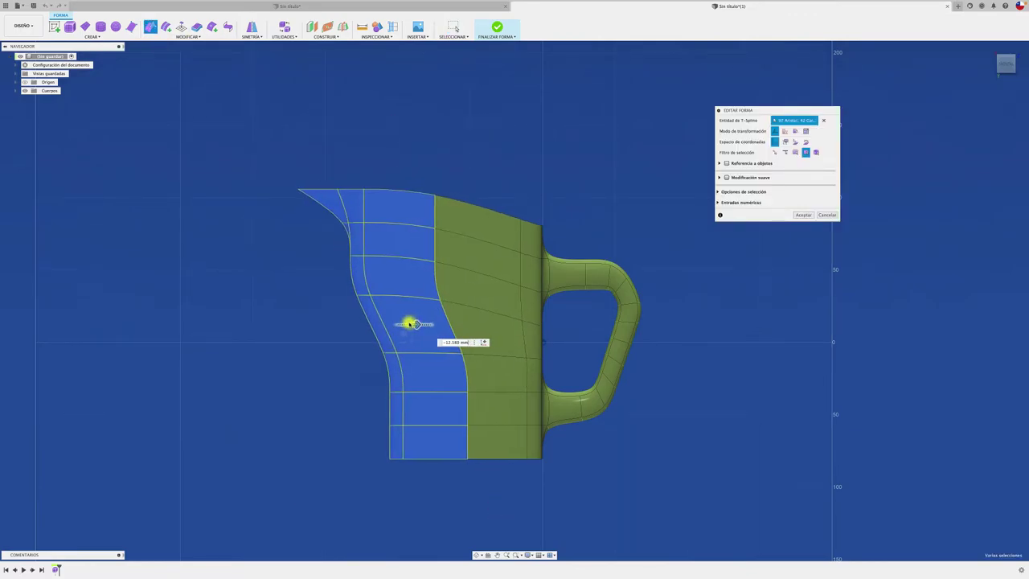
pyautogui.click(802, 216)
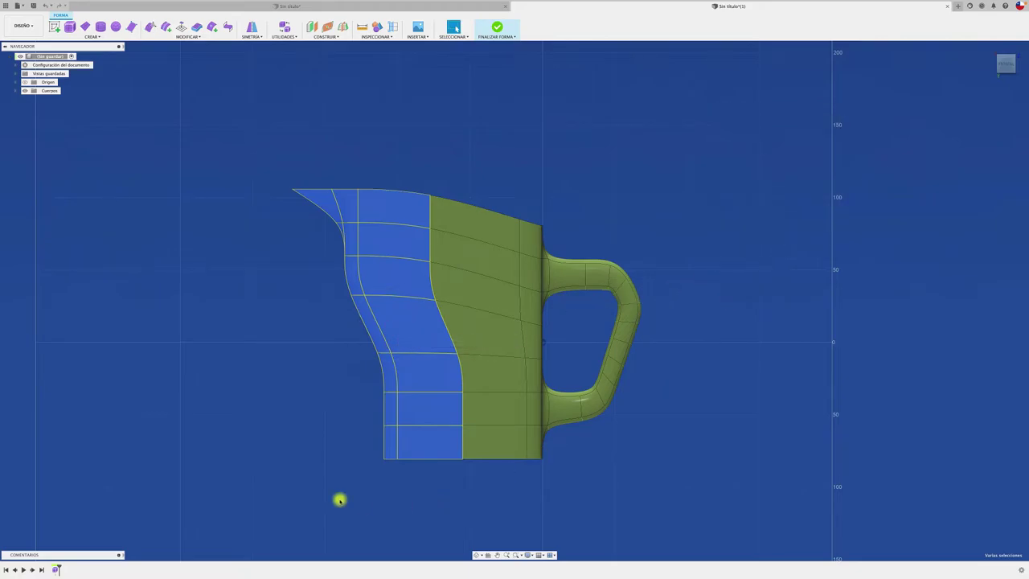
pyautogui.moveTo(338, 496); pyautogui.dragTo(576, 452)
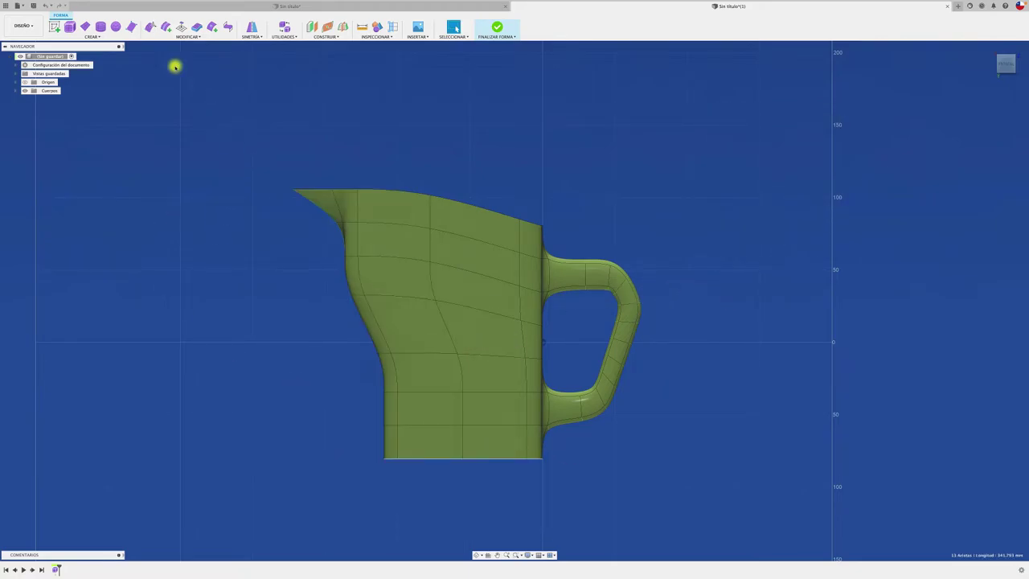
pyautogui.click(151, 27)
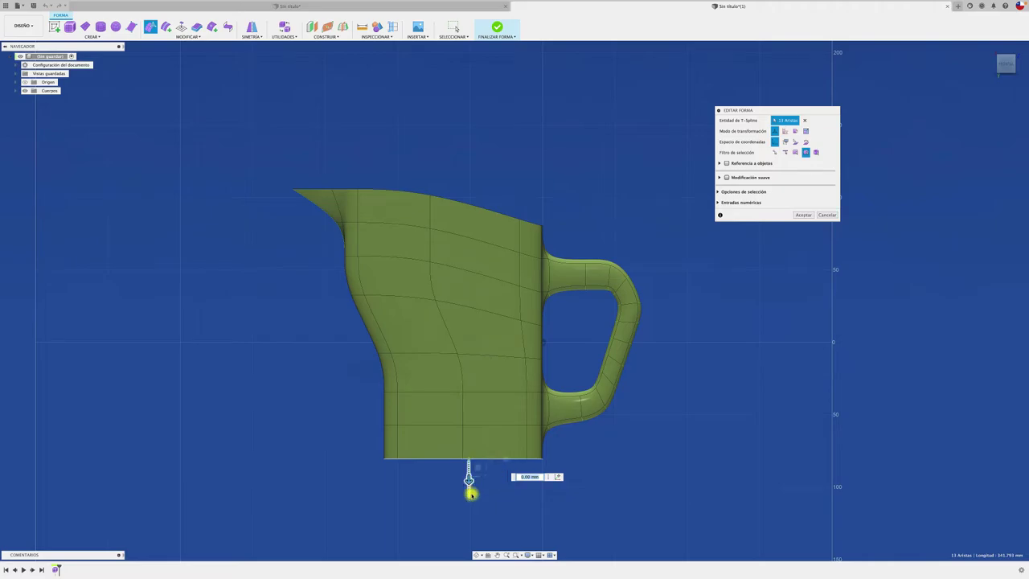
# - Drag the 13 bottom edges down to make the jug taller
pyautogui.moveTo(470, 488); pyautogui.dragTo(470, 533)
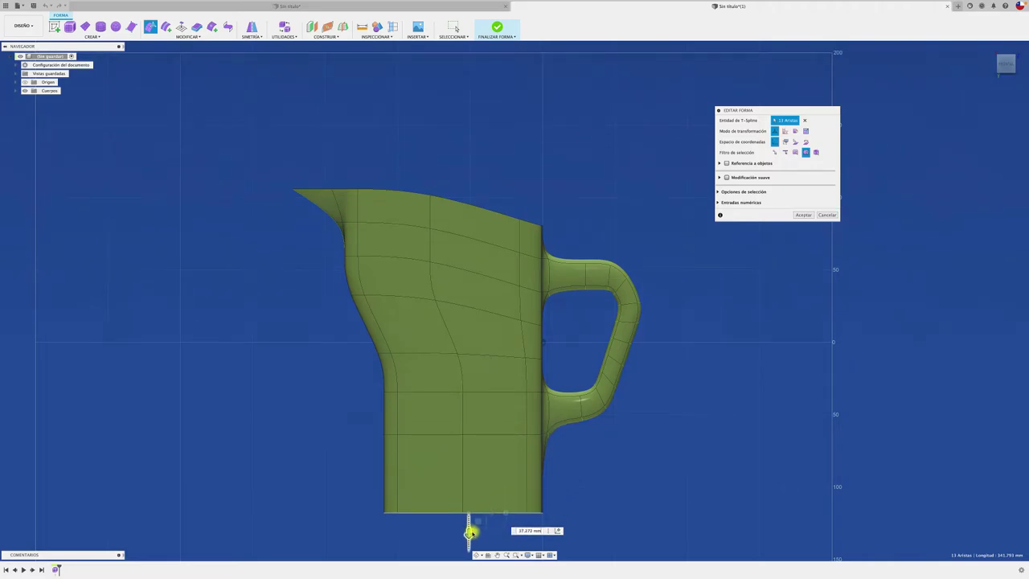
pyautogui.click(801, 216)
pyautogui.scroll(3, 651, 285)
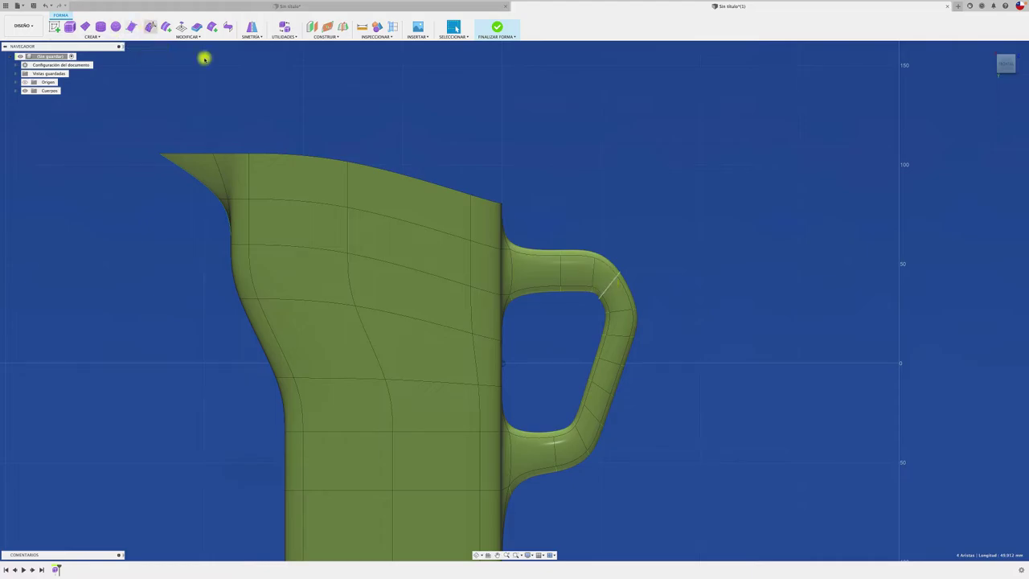
# - Tilt the handle's upper outer corner edge about 7.5° and raise it roughly 4.9 mm
pyautogui.click(151, 27)
pyautogui.moveTo(644, 286); pyautogui.dragTo(628, 291)
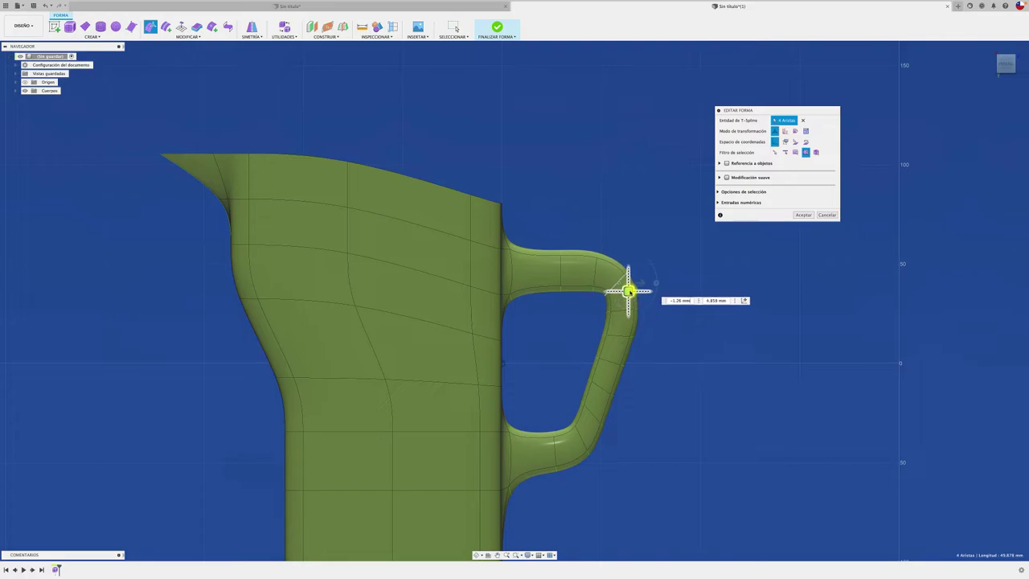
pyautogui.click(804, 216)
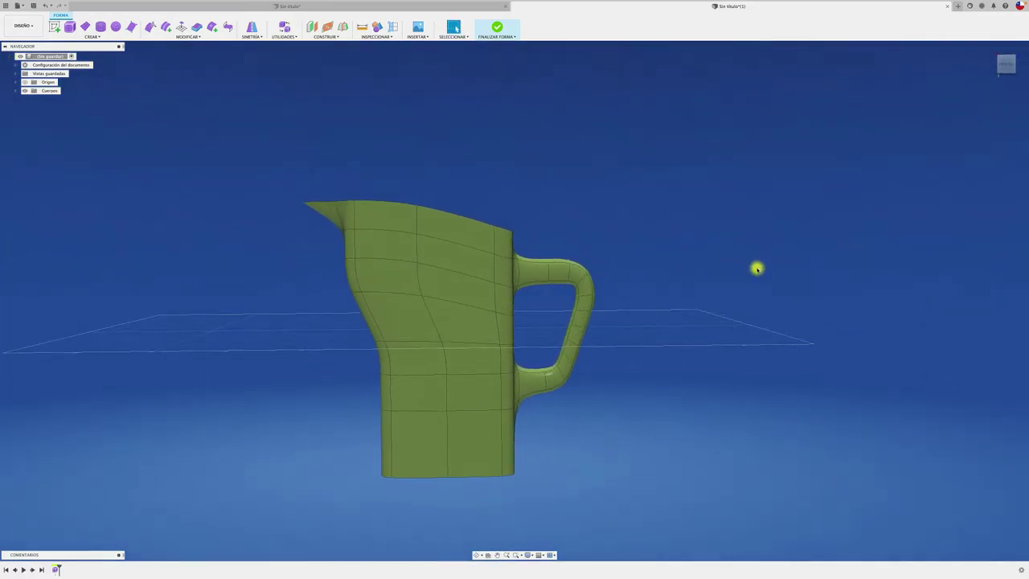
pyautogui.moveTo(757, 269)
pyautogui.keyDown('shift'); pyautogui.mouseDown(button='middle')
pyautogui.moveTo(775, 240)
pyautogui.moveTo(1010, 104)
pyautogui.mouseUp(button='middle'); pyautogui.keyUp('shift')
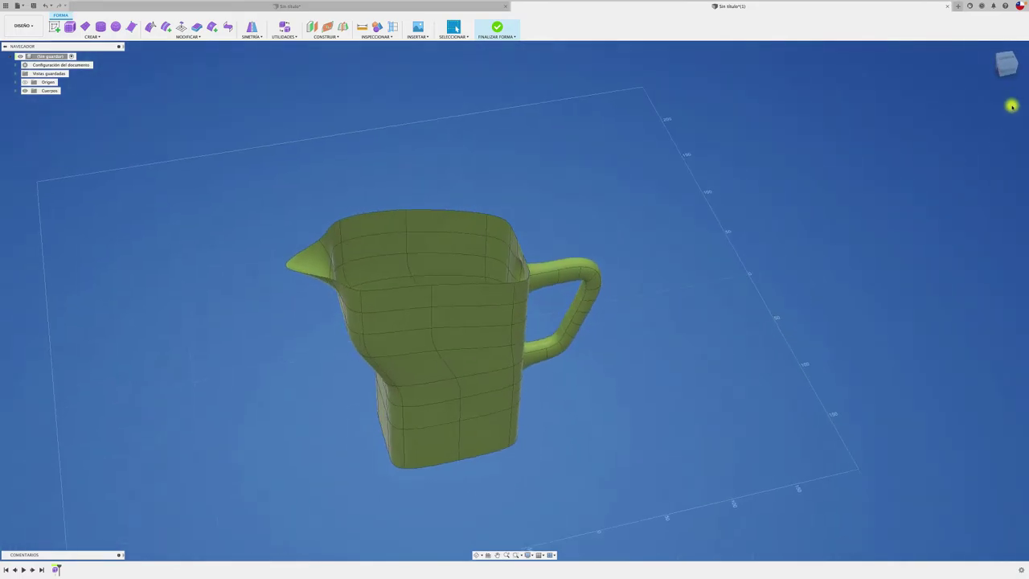
# - From Top view, scale up the spout-side faces so the body flares wider
pyautogui.click(1005, 59)
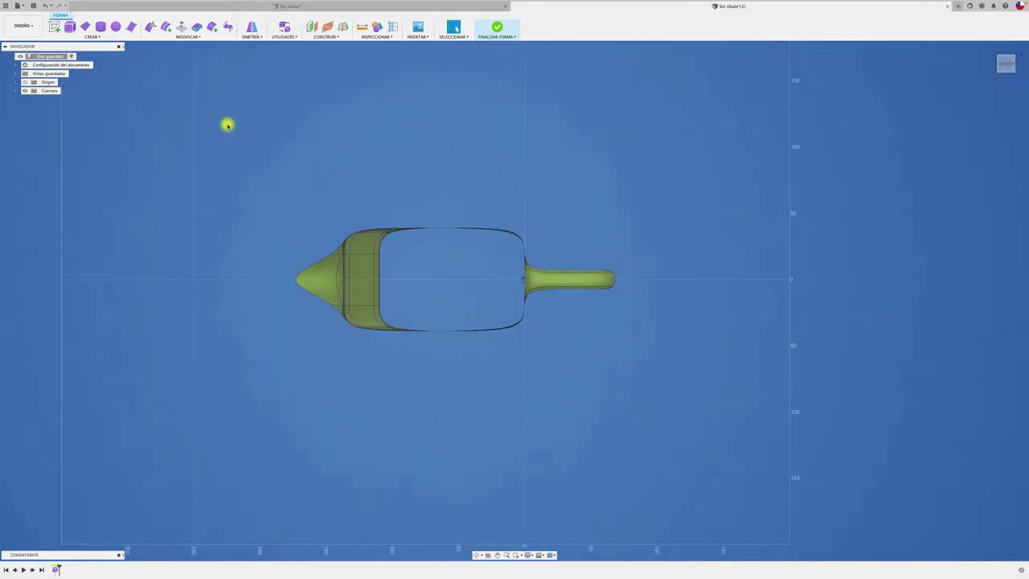
pyautogui.moveTo(227, 124); pyautogui.dragTo(444, 354)
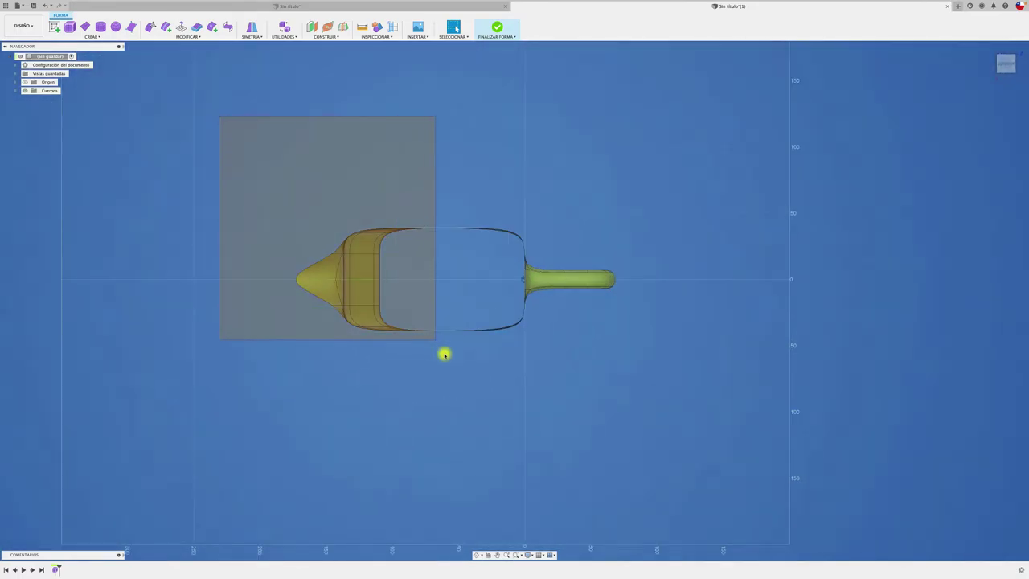
pyautogui.click(150, 27)
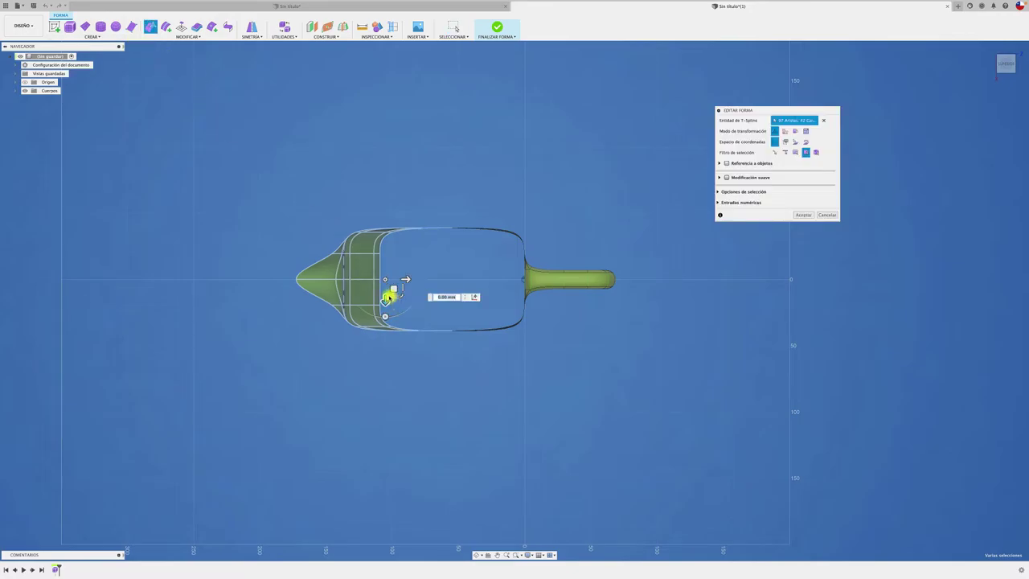
pyautogui.moveTo(389, 298); pyautogui.dragTo(392, 302)
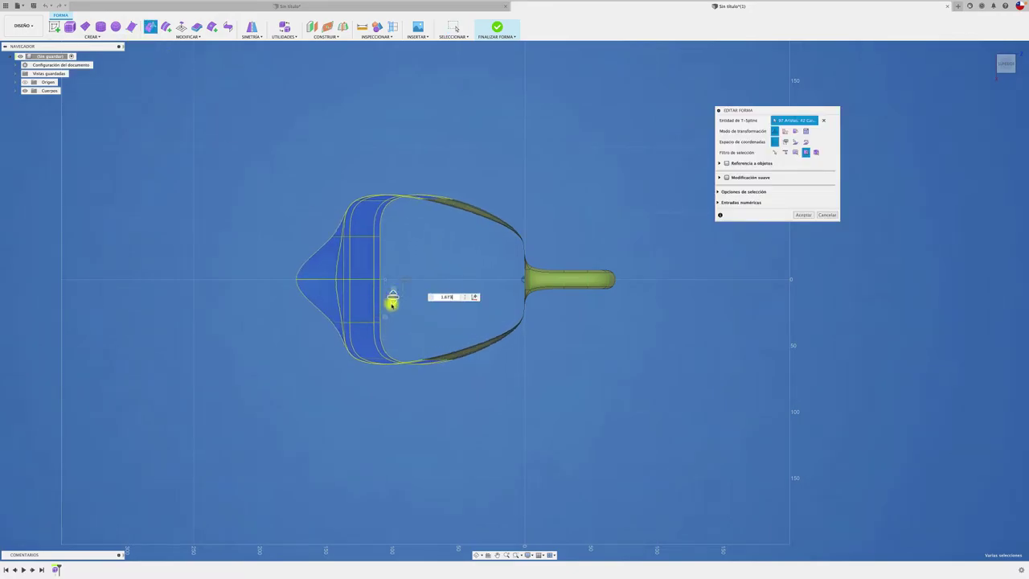
pyautogui.click(800, 215)
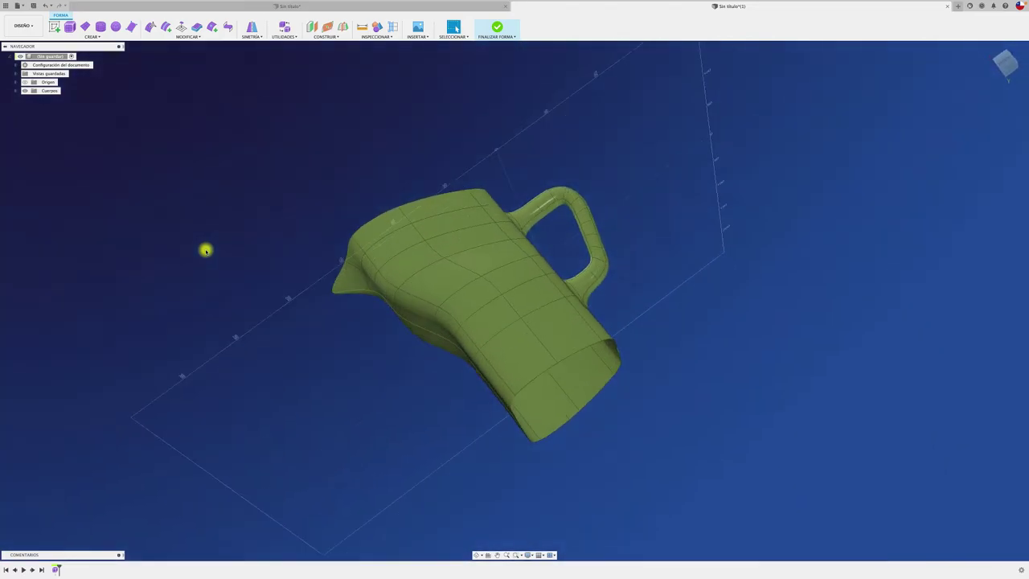
# - Fill the open bottom edge with Fill Star (Rellenar estrella) and Maintain Crease Edges enabled
pyautogui.click(181, 28)
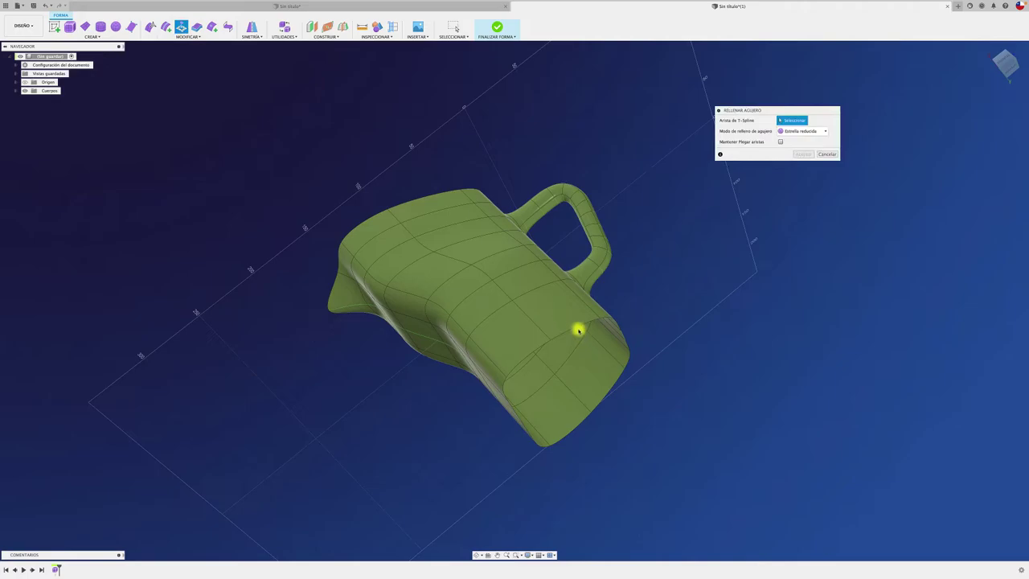
pyautogui.click(577, 327)
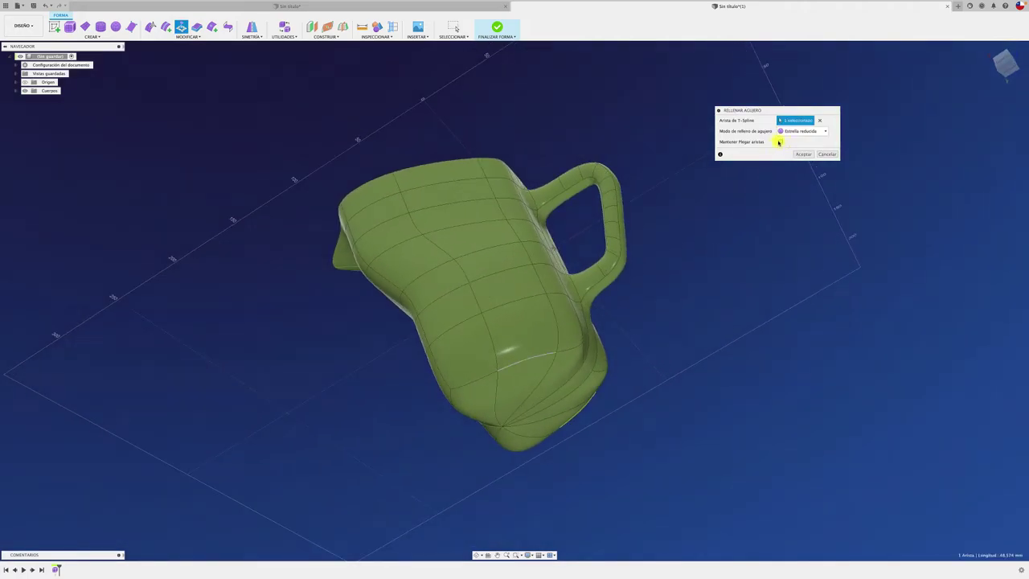
pyautogui.click(781, 141)
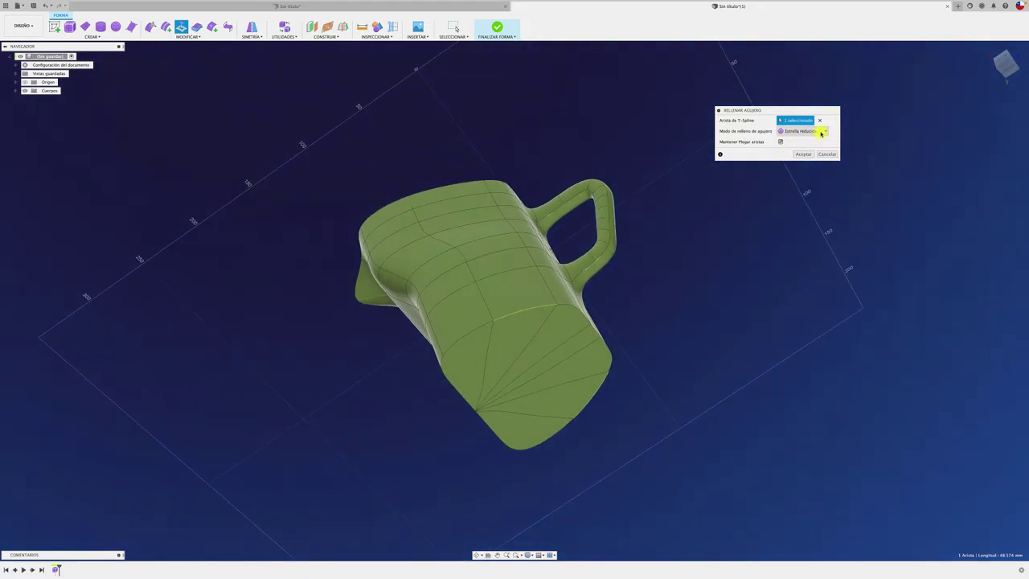
pyautogui.click(822, 132)
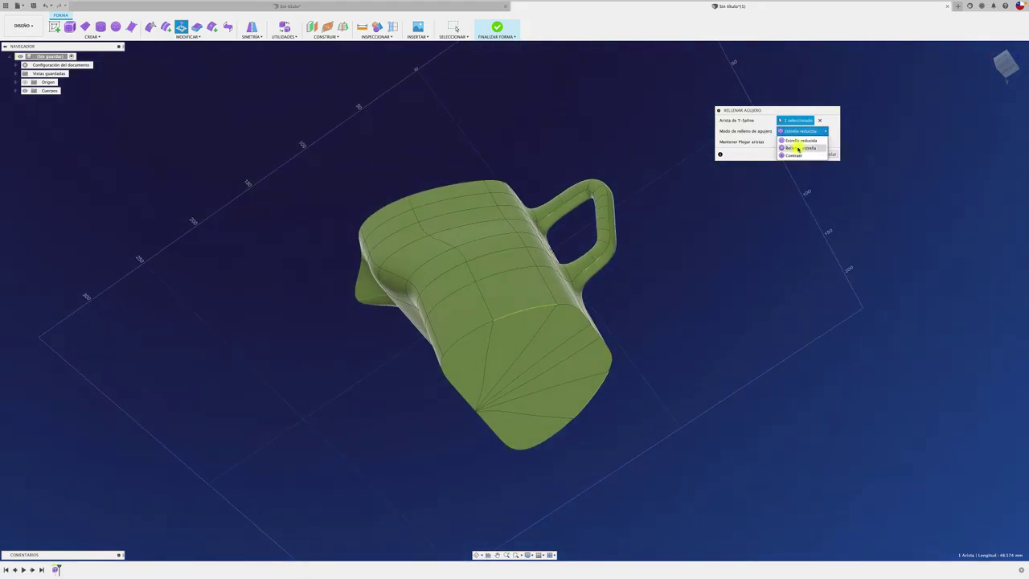
pyautogui.click(798, 148)
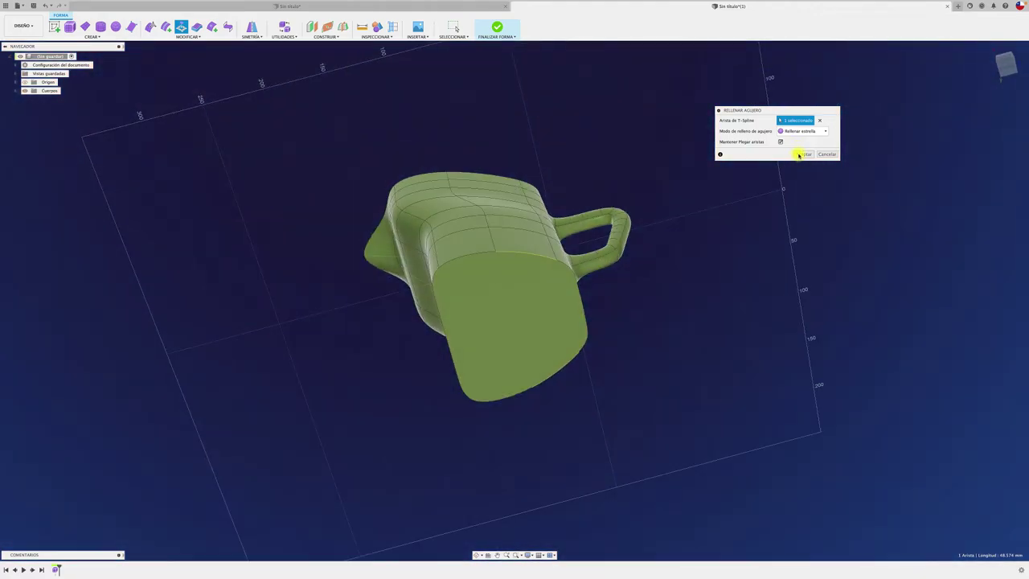
pyautogui.click(800, 154)
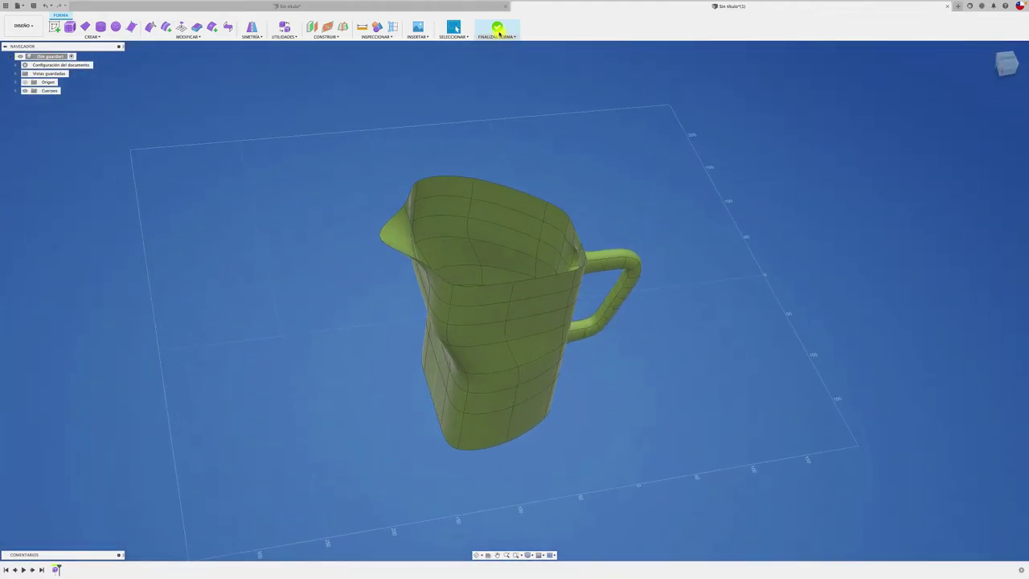
# - Attempt Finish Form and dismiss the resulting conversion error list
pyautogui.click(499, 31)
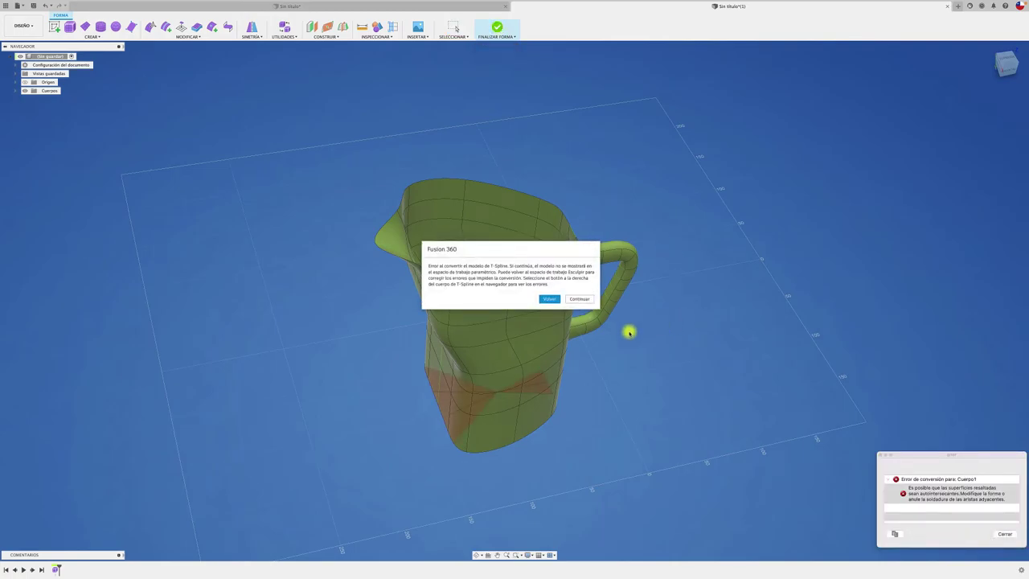
pyautogui.click(550, 299)
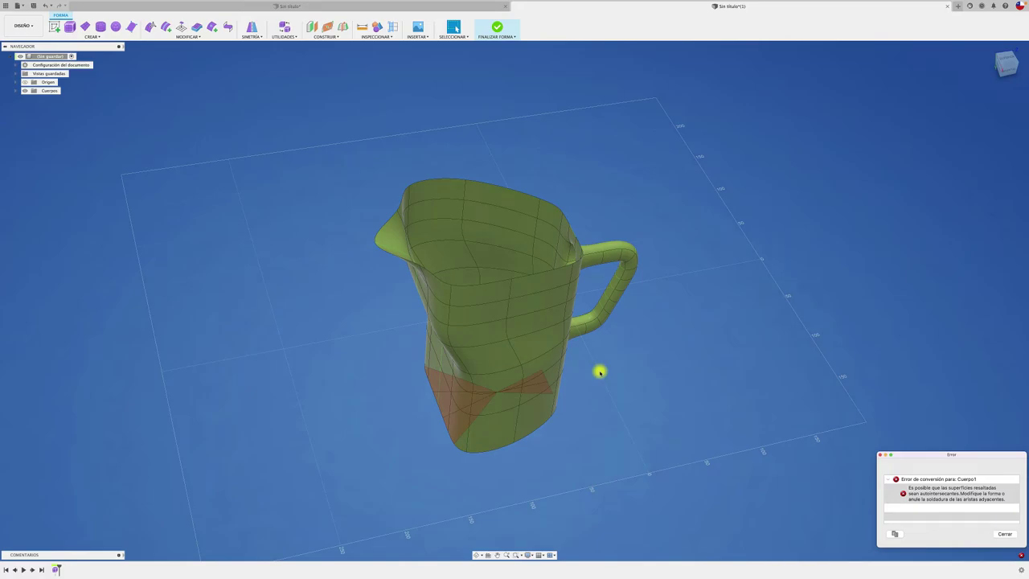
pyautogui.press('Escape')
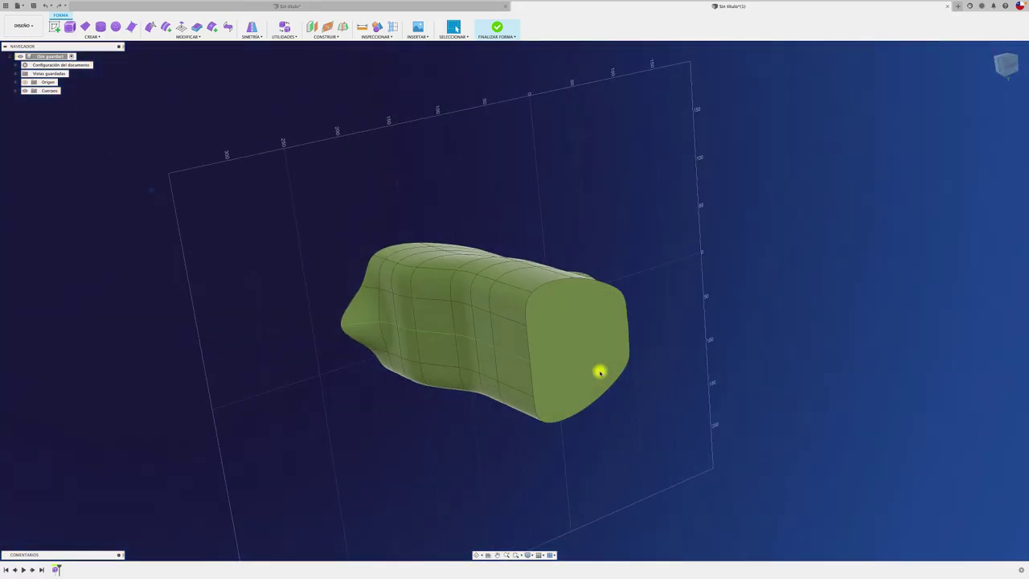
# - Delete the faulty bottom fill face and finish the form into a smooth body
pyautogui.click(599, 372)
pyautogui.press('Delete')
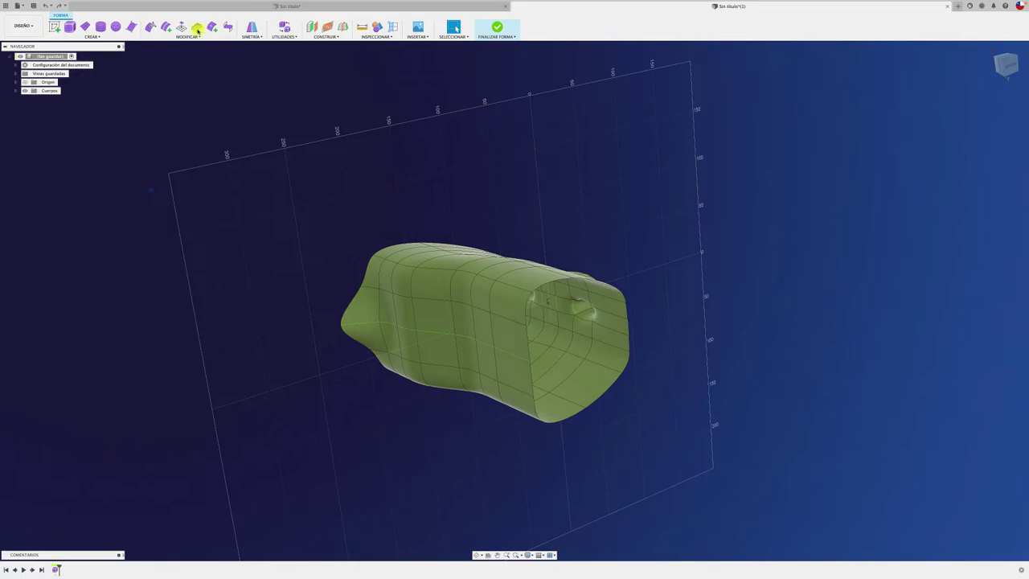
pyautogui.moveTo(181, 26)
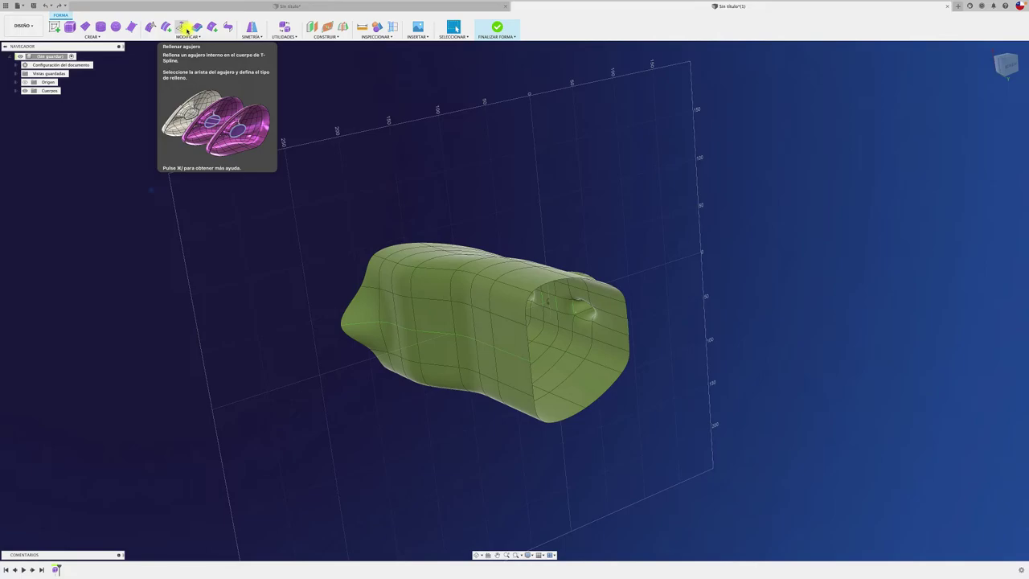
pyautogui.moveTo(631, 257)
pyautogui.keyDown('shift'); pyautogui.mouseDown(button='middle')
pyautogui.moveTo(680, 273)
pyautogui.moveTo(668, 287)
pyautogui.moveTo(391, 164)
pyautogui.moveTo(441, 103)
pyautogui.mouseUp(button='middle'); pyautogui.keyUp('shift')
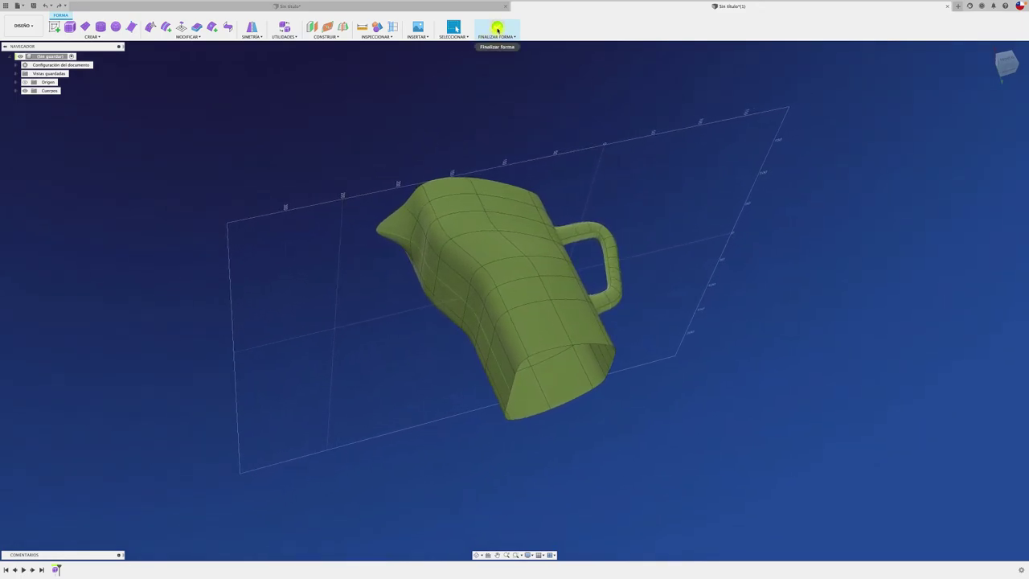
pyautogui.click(497, 29)
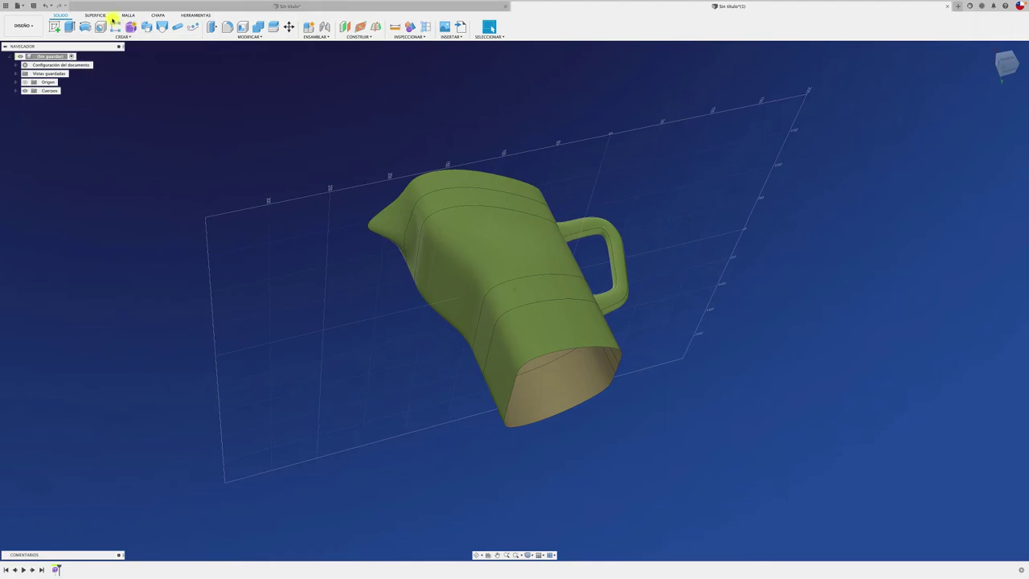
# - Cap the pitcher's bottom opening with a Boundary Fill (Superficie de contorno) patch
pyautogui.click(102, 15)
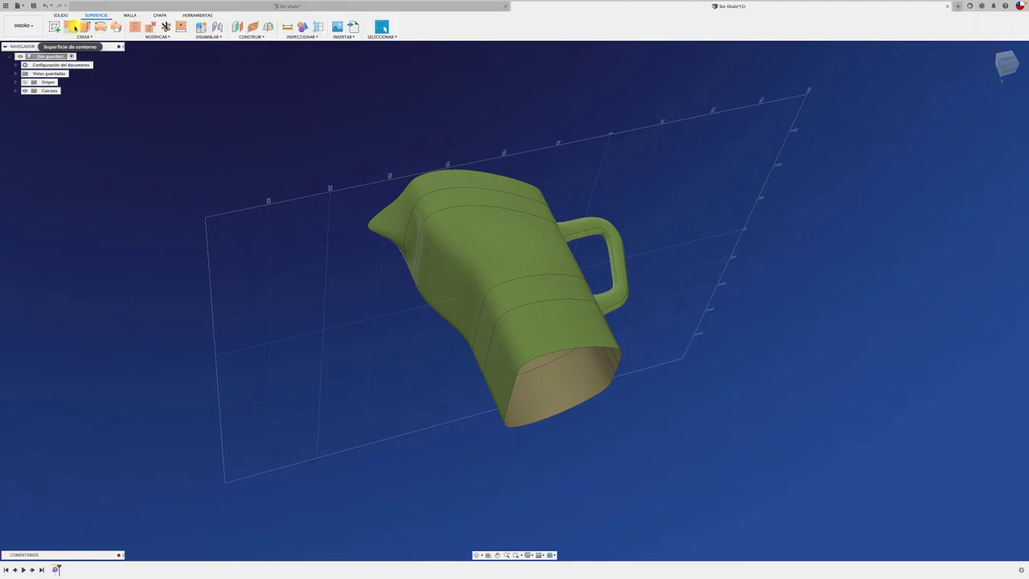
pyautogui.click(74, 28)
pyautogui.click(564, 351)
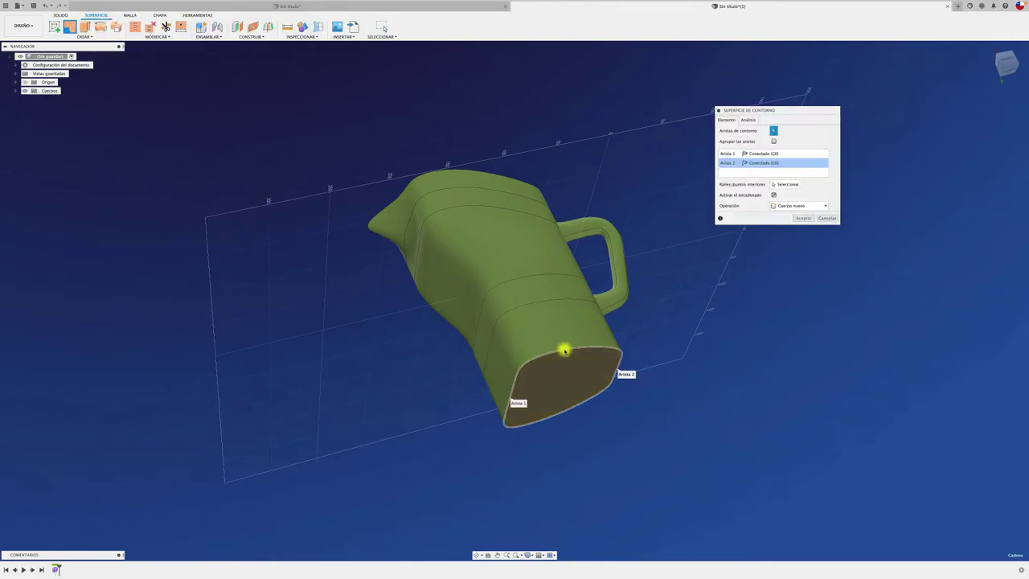
pyautogui.click(803, 219)
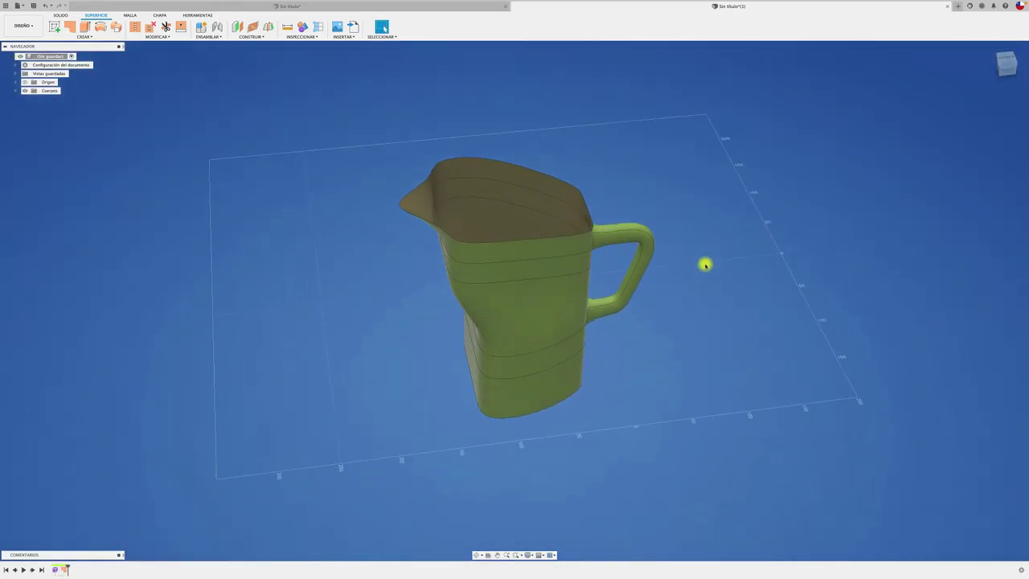
pyautogui.keyDown('shift'); pyautogui.moveTo(256, 256); pyautogui.dragTo(252, 246, button='middle'); pyautogui.keyUp('shift')
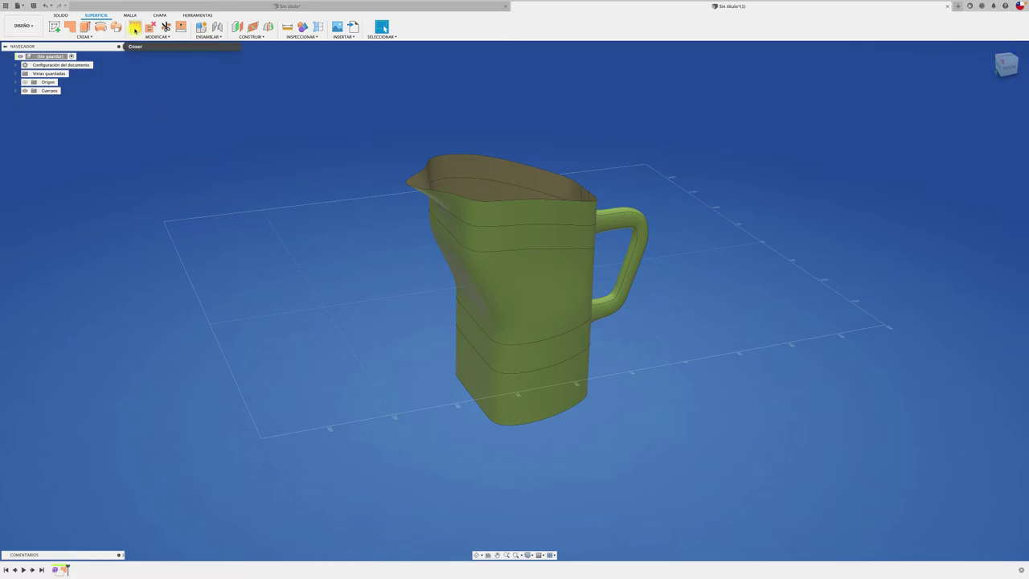
pyautogui.moveTo(468, 305)
pyautogui.keyDown('shift'); pyautogui.mouseDown(button='middle')
pyautogui.moveTo(533, 349)
pyautogui.moveTo(225, 202)
pyautogui.mouseUp(button='middle'); pyautogui.keyUp('shift')
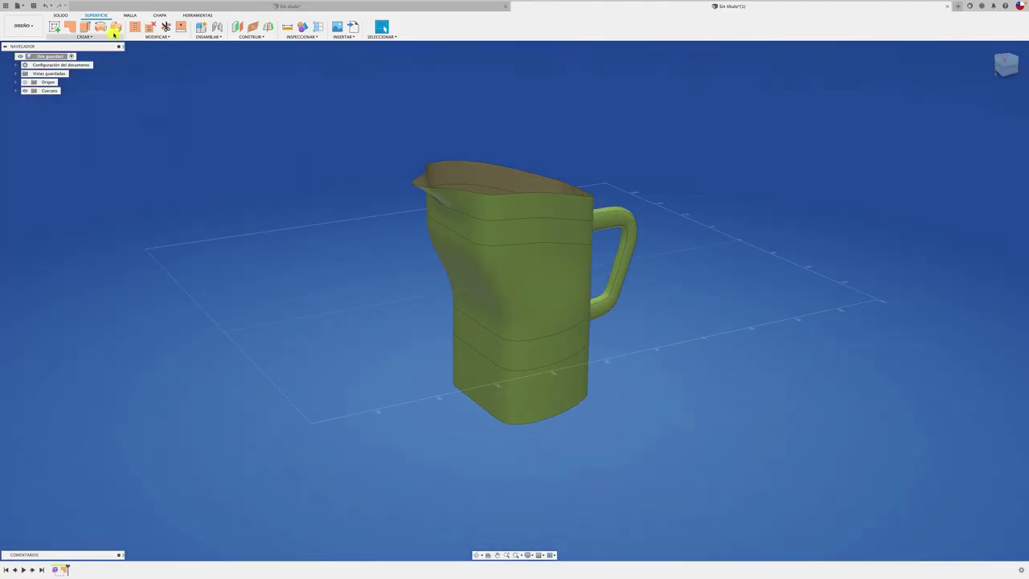
# - Stitch (Coser) the pitcher surfaces together, which reports nothing stitched
pyautogui.click(135, 26)
pyautogui.click(517, 261)
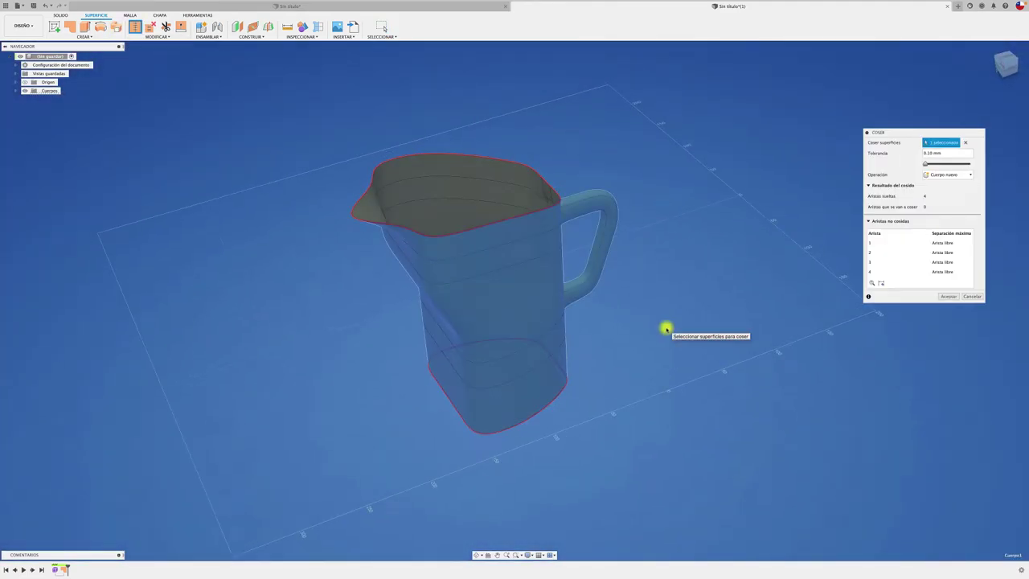
pyautogui.click(945, 298)
pyautogui.moveTo(705, 372)
pyautogui.keyDown('shift'); pyautogui.mouseDown(button='middle')
pyautogui.moveTo(568, 339)
pyautogui.moveTo(655, 361)
pyautogui.moveTo(101, 28)
pyautogui.mouseUp(button='middle'); pyautogui.keyUp('shift')
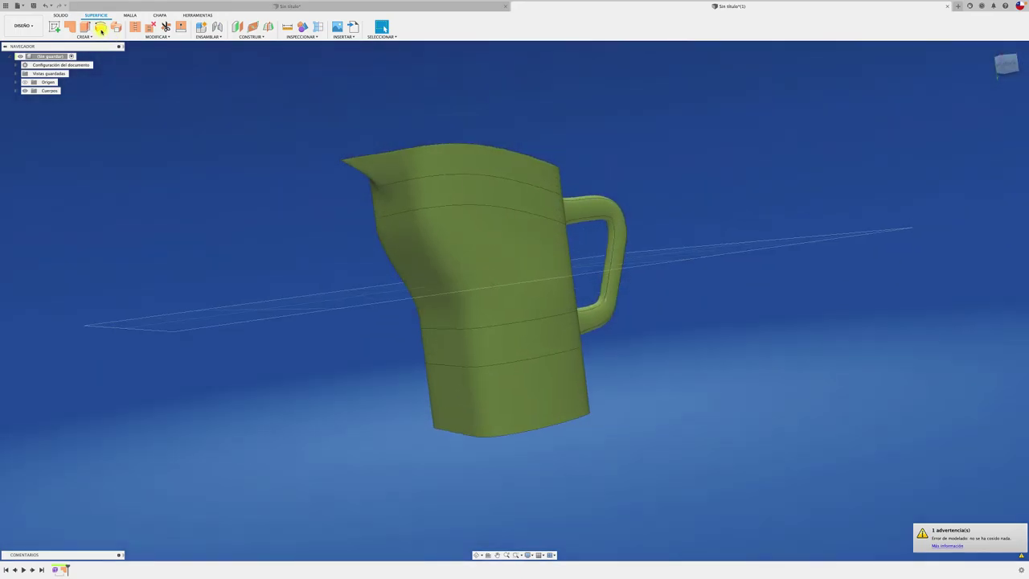
# - Thicken (Engrosar) the pitcher surfaces by 2.00 mm into a hollow solid body
pyautogui.click(62, 15)
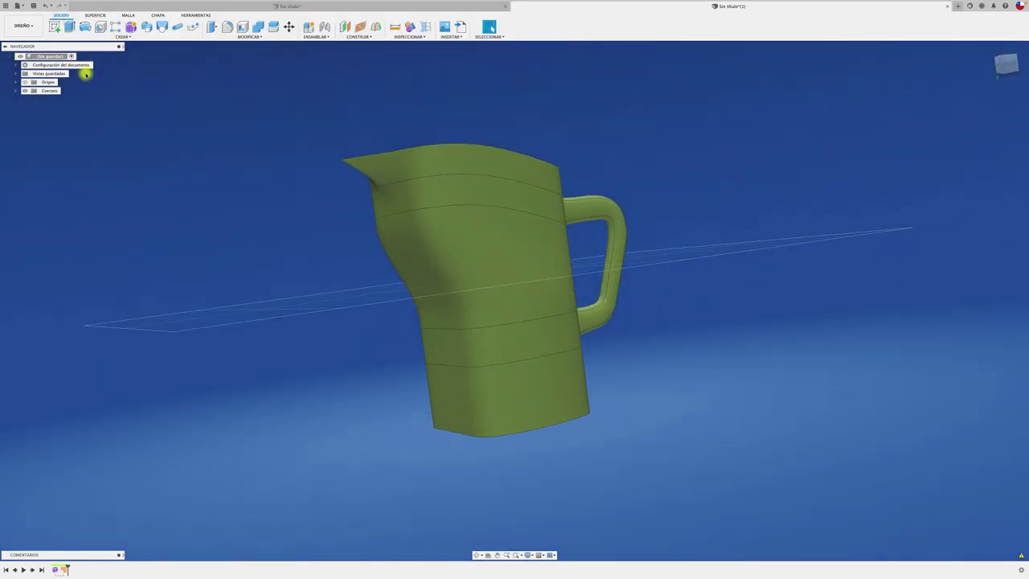
pyautogui.click(123, 36)
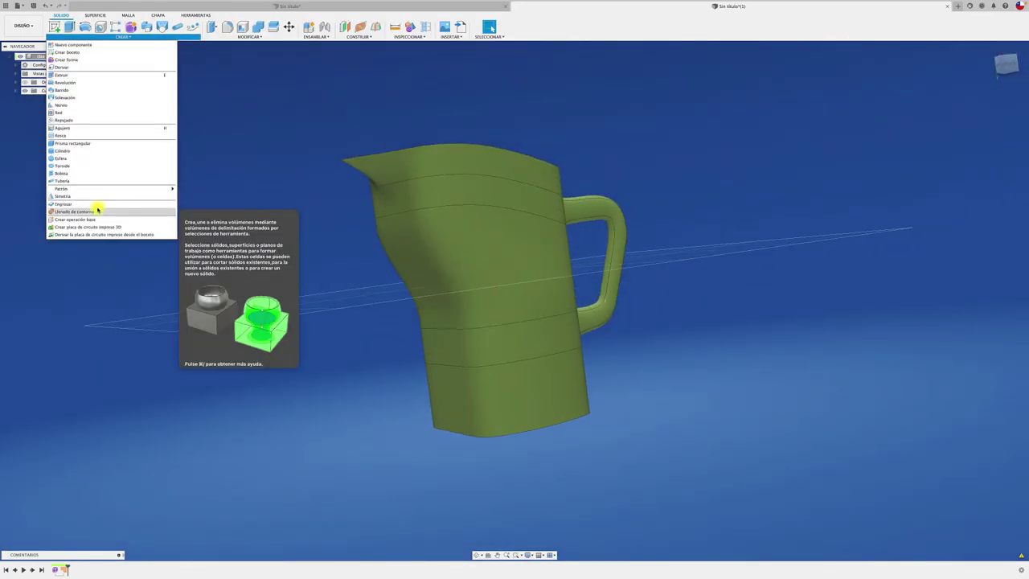
pyautogui.click(100, 205)
pyautogui.click(432, 270)
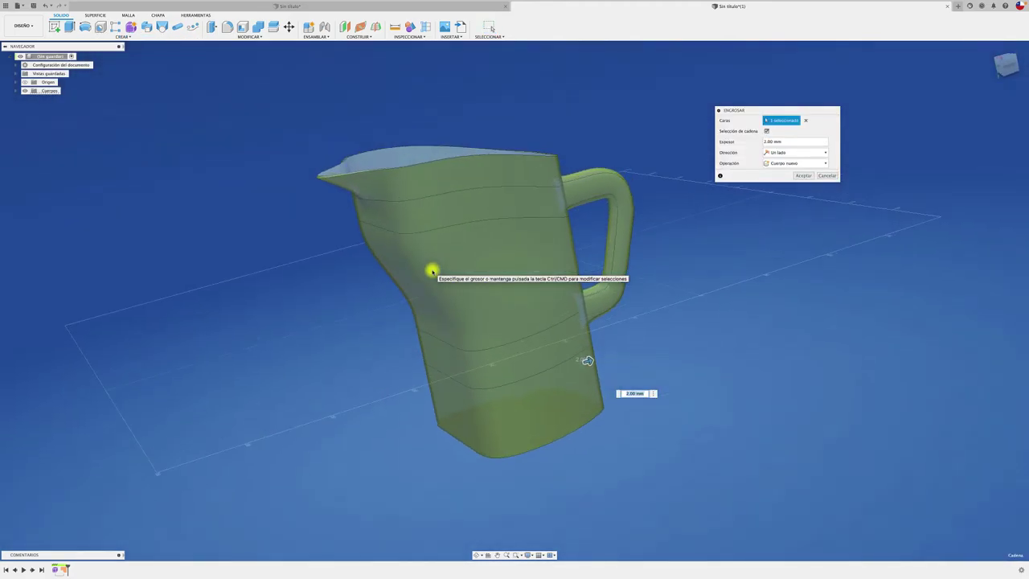
pyautogui.click(803, 176)
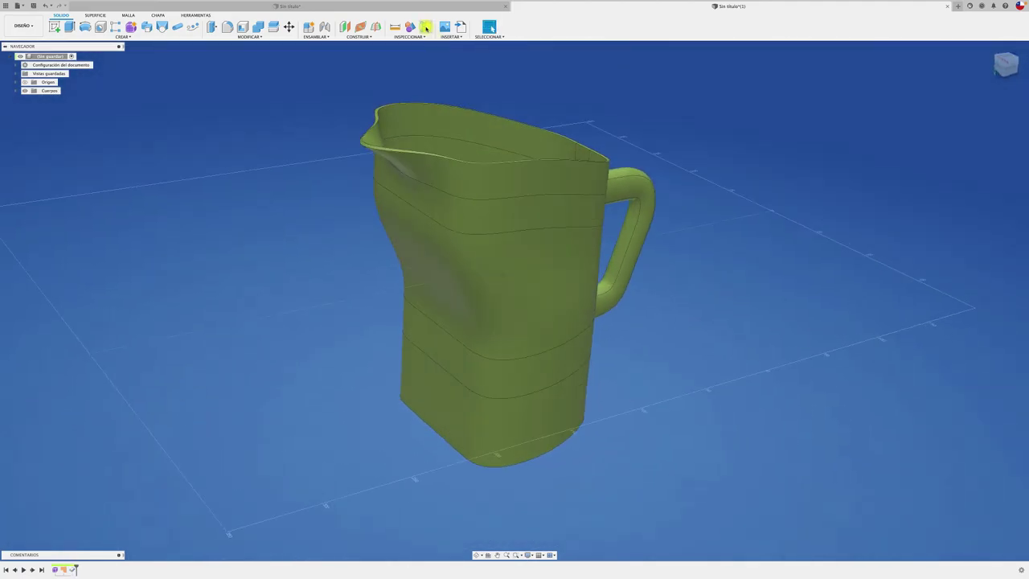
# - Check the wall thickness with a temporary Análisis de sección cut, then remove it
pyautogui.click(426, 27)
pyautogui.click(590, 265)
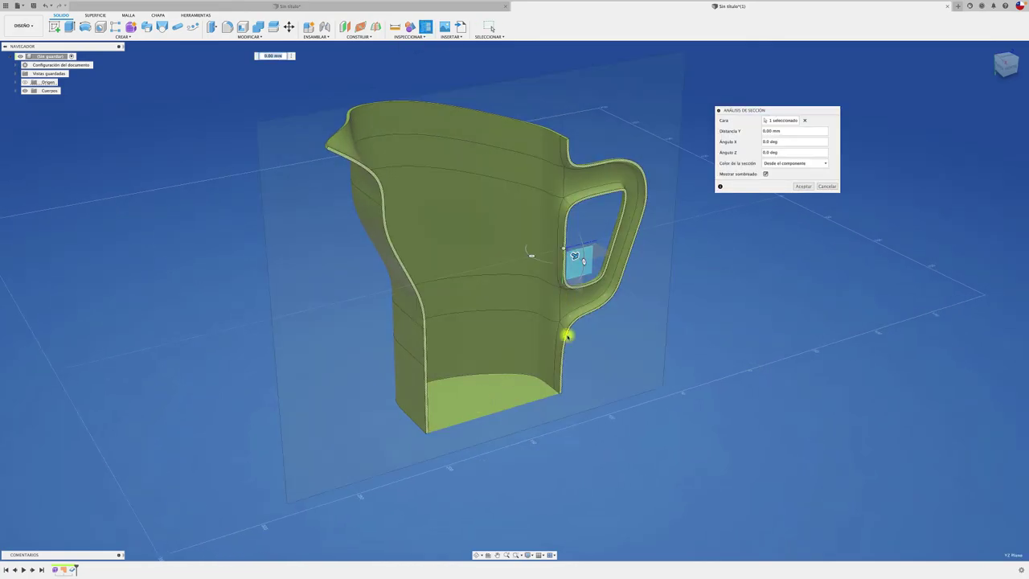
pyautogui.click(828, 187)
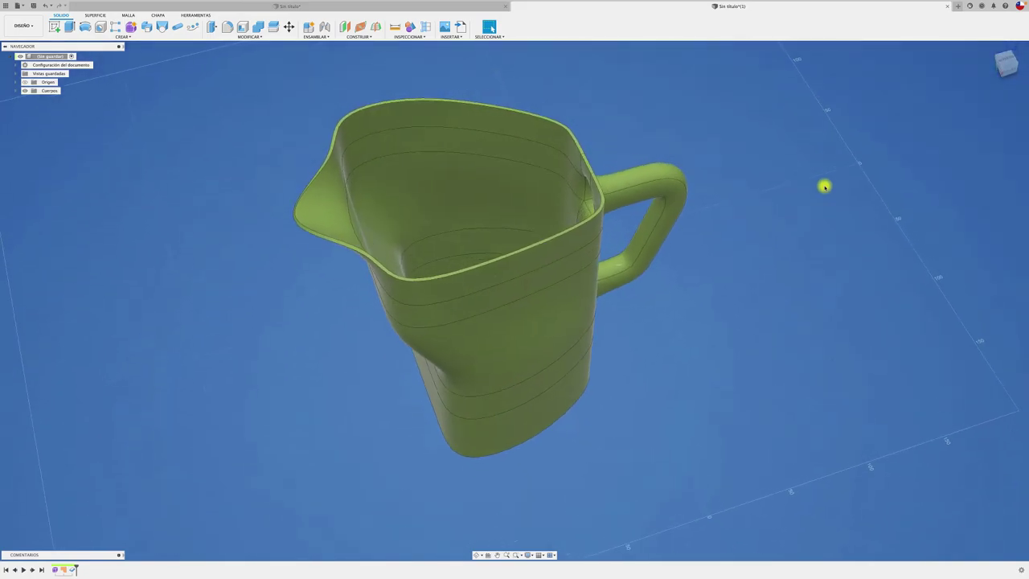
# - Thicken the pitcher's inner bottom face by 2.00 mm with Engrosar
pyautogui.click(466, 315)
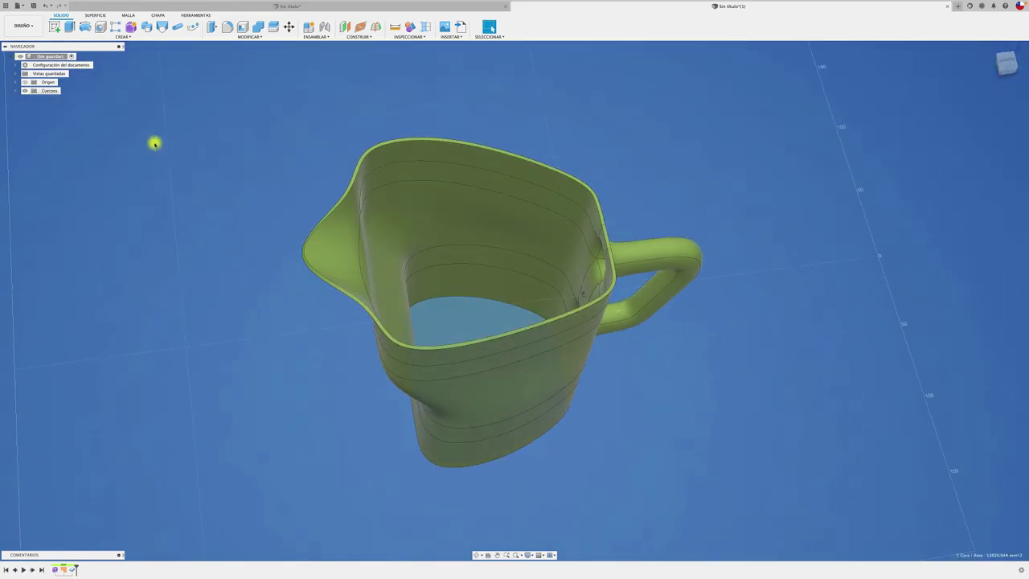
pyautogui.click(125, 36)
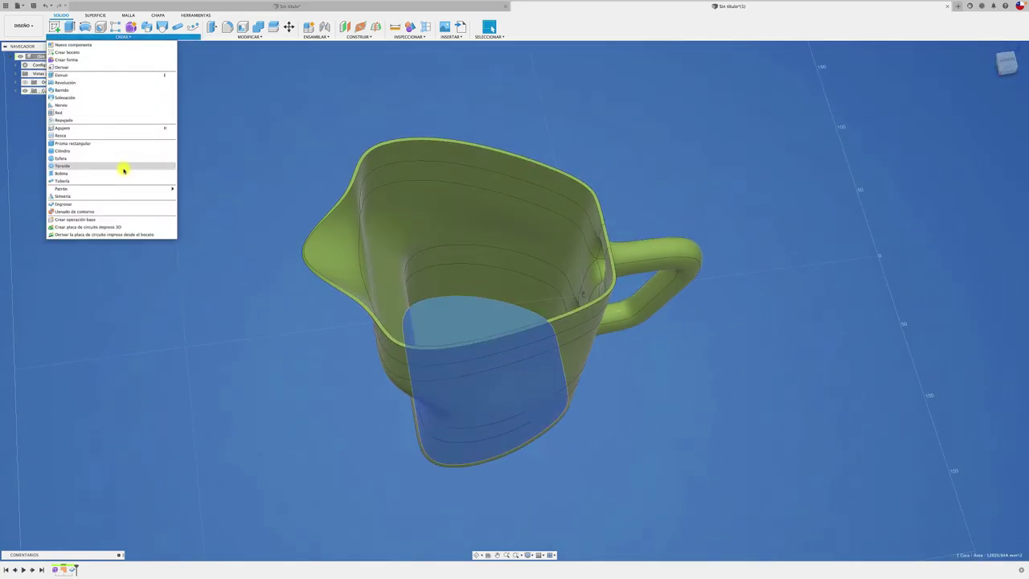
pyautogui.click(115, 203)
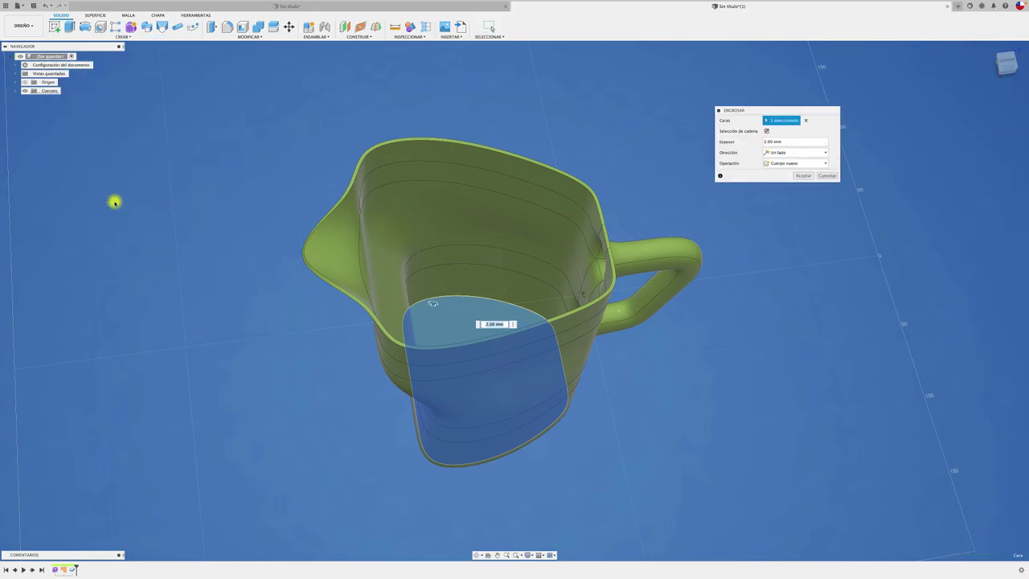
pyautogui.click(804, 176)
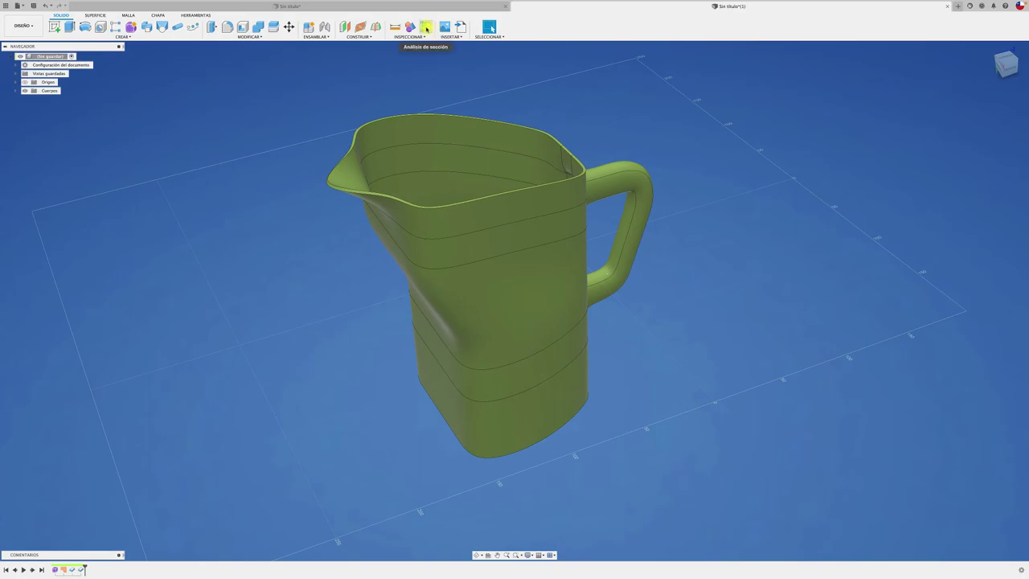
# - Verify the closed base with a section cut on the YZ plane, then cancel it
pyautogui.click(426, 28)
pyautogui.click(599, 268)
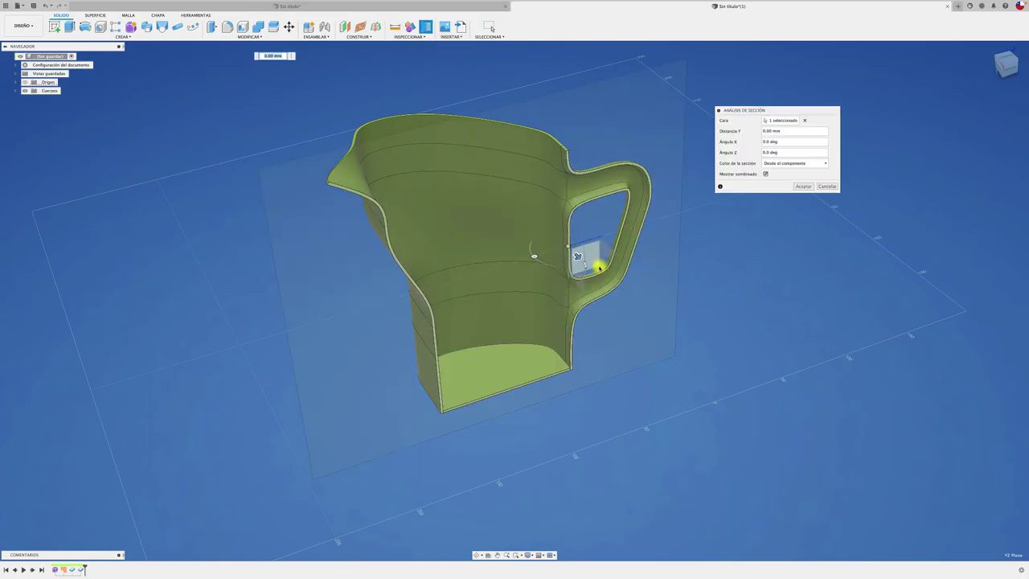
pyautogui.scroll(3, 557, 383)
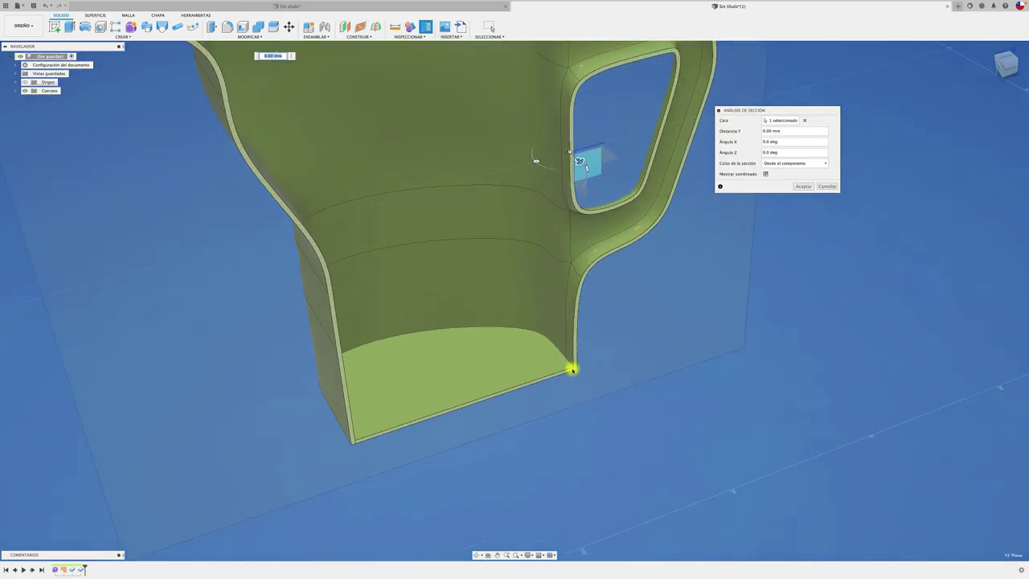
pyautogui.click(828, 185)
pyautogui.scroll(-3, 384, 174)
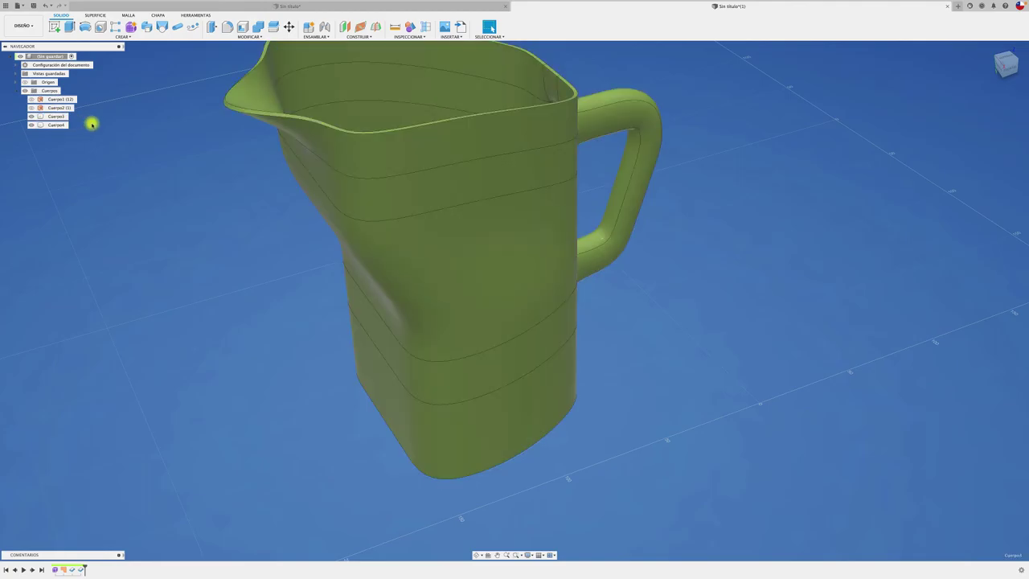
# - Convert bodies Cuerpo3 and Cuerpo4 into components with Create Components from Bodies
pyautogui.click(57, 117)
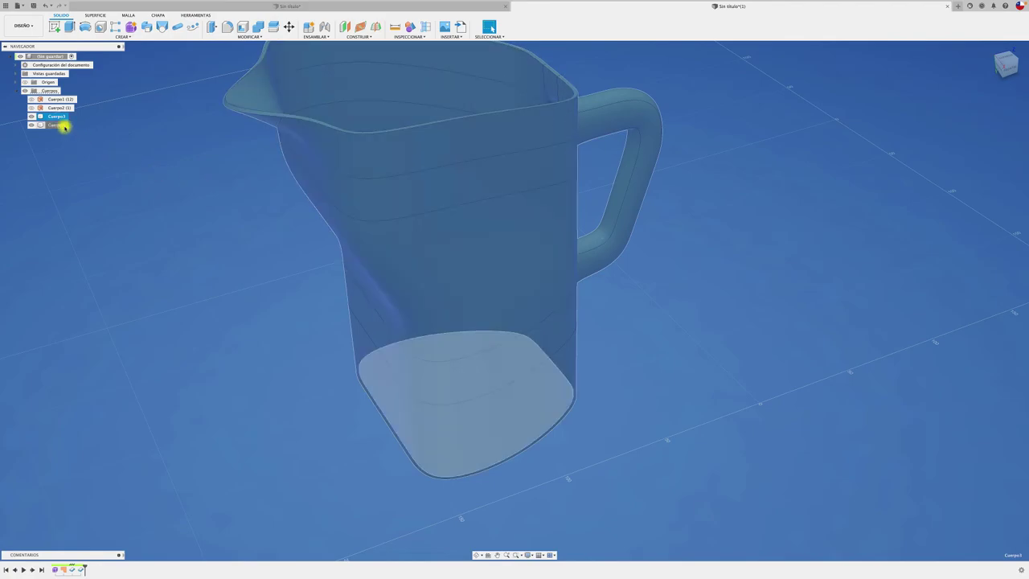
pyautogui.keyDown('ctrl'); pyautogui.click(52, 123); pyautogui.keyUp('ctrl')
pyautogui.rightClick(58, 127)
pyautogui.click(110, 159)
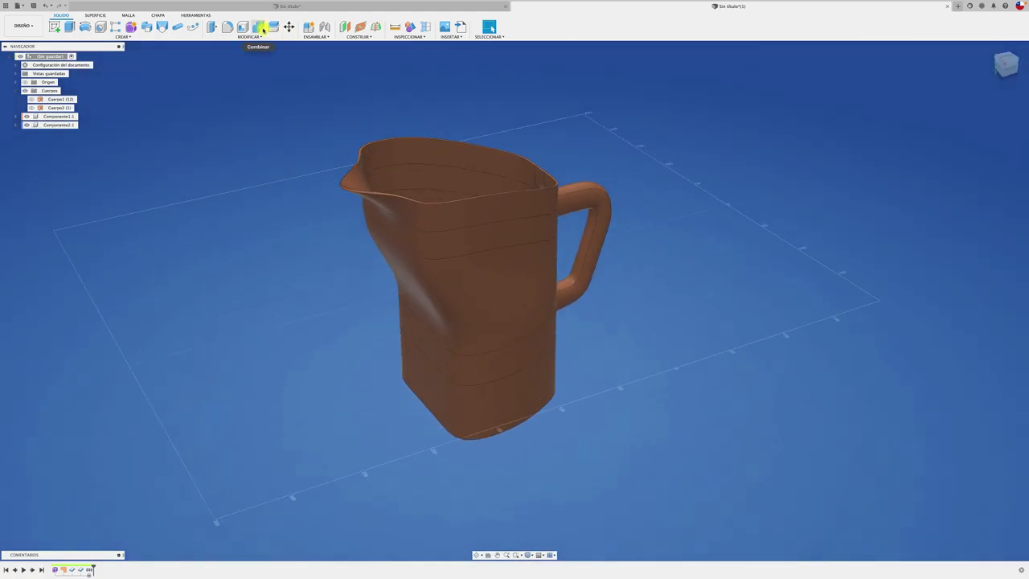
# - Join the pitcher wall body and the bottom body into one solid with Combine
pyautogui.click(262, 28)
pyautogui.click(498, 281)
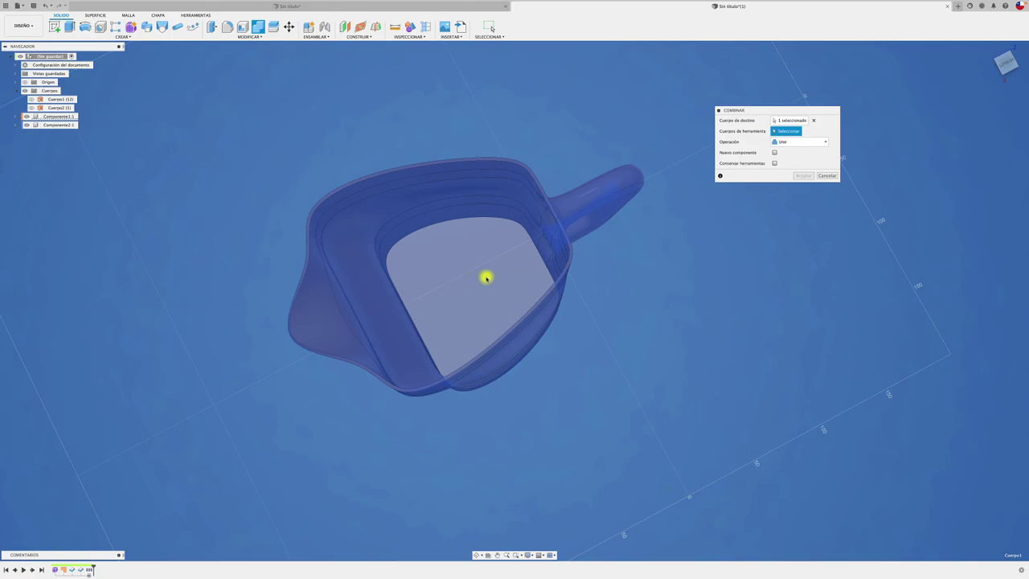
pyautogui.click(486, 278)
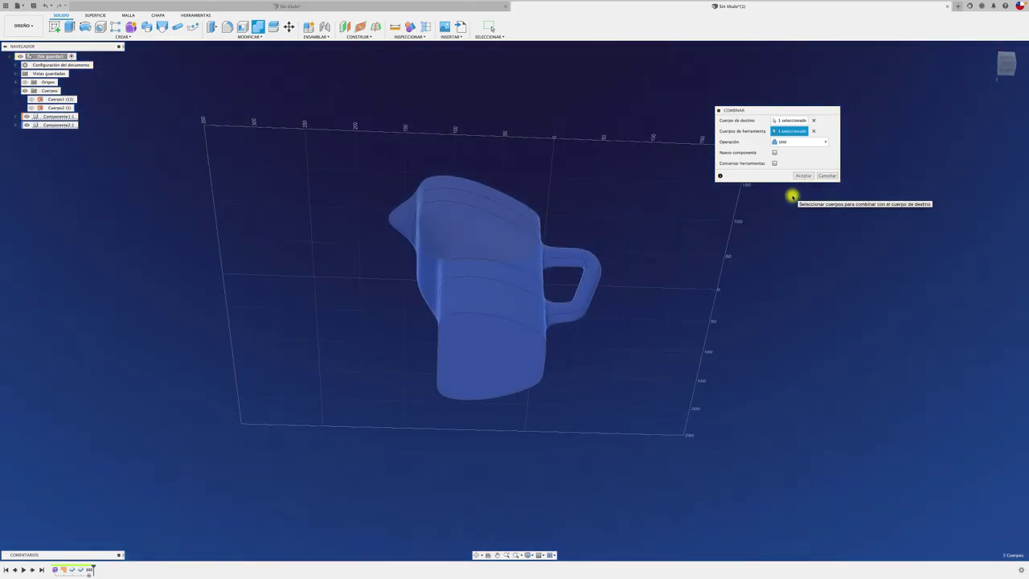
pyautogui.click(803, 176)
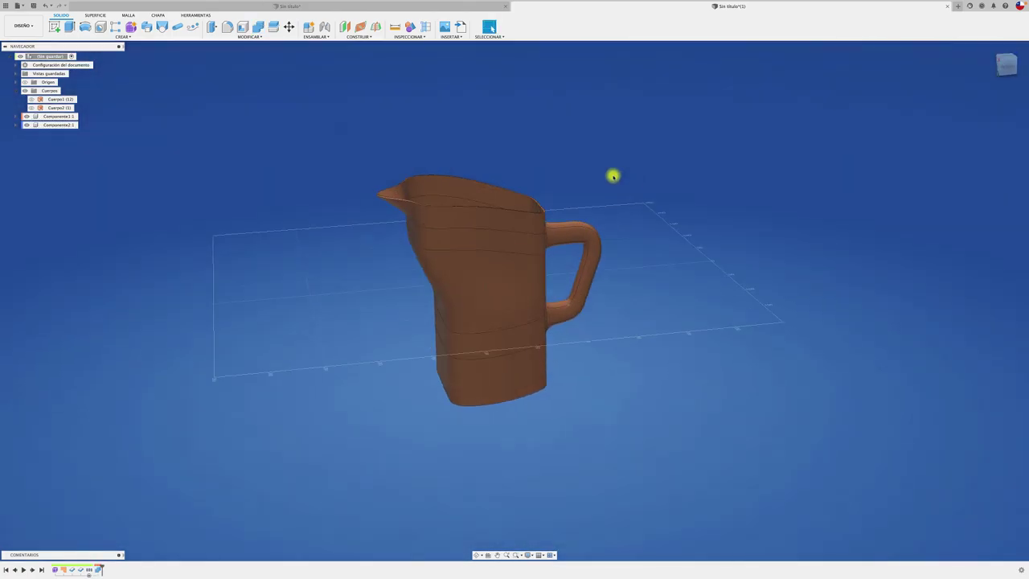
# - Cut the pitcher with a section plane offset 110.575 mm to check the solid, then close the analysis
pyautogui.click(425, 27)
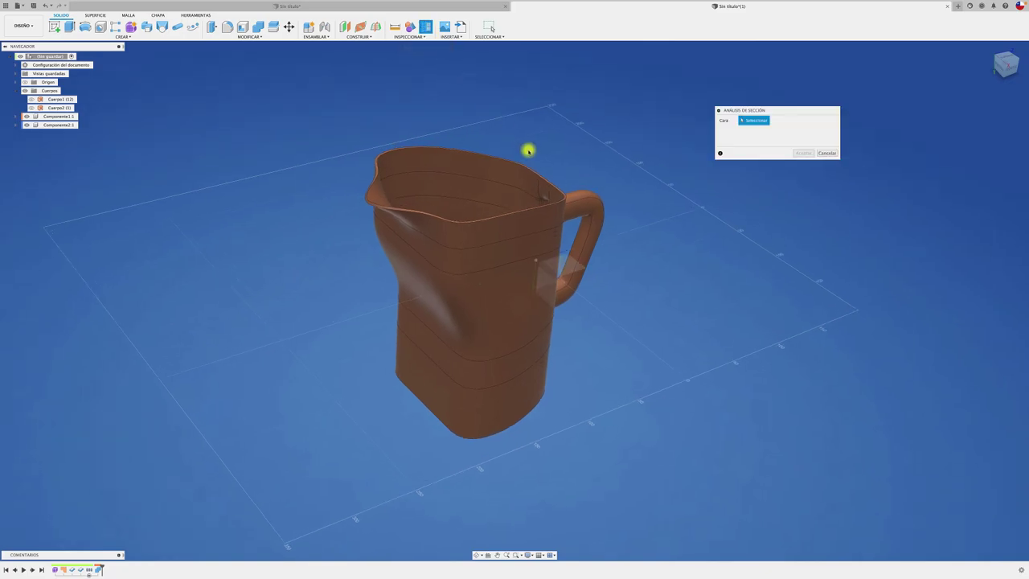
pyautogui.click(570, 284)
pyautogui.scroll(3, 574, 369)
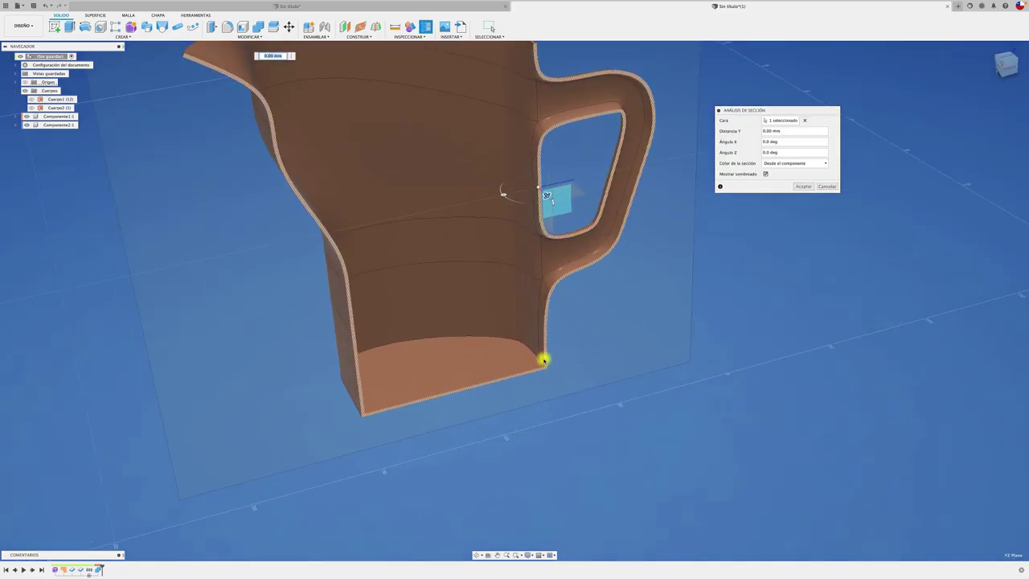
pyautogui.moveTo(547, 197); pyautogui.dragTo(640, 287)
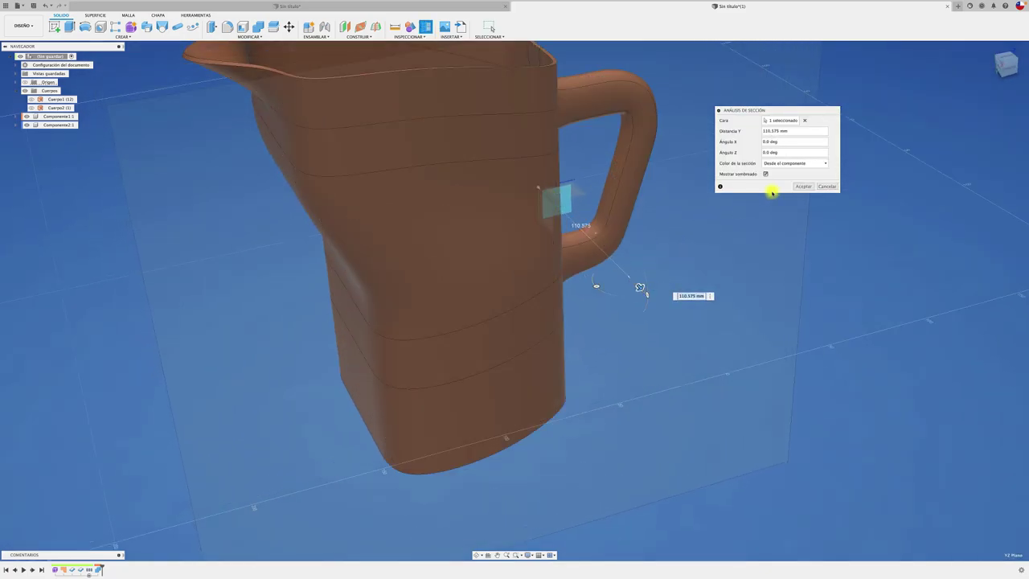
pyautogui.click(828, 187)
pyautogui.scroll(-3, 705, 212)
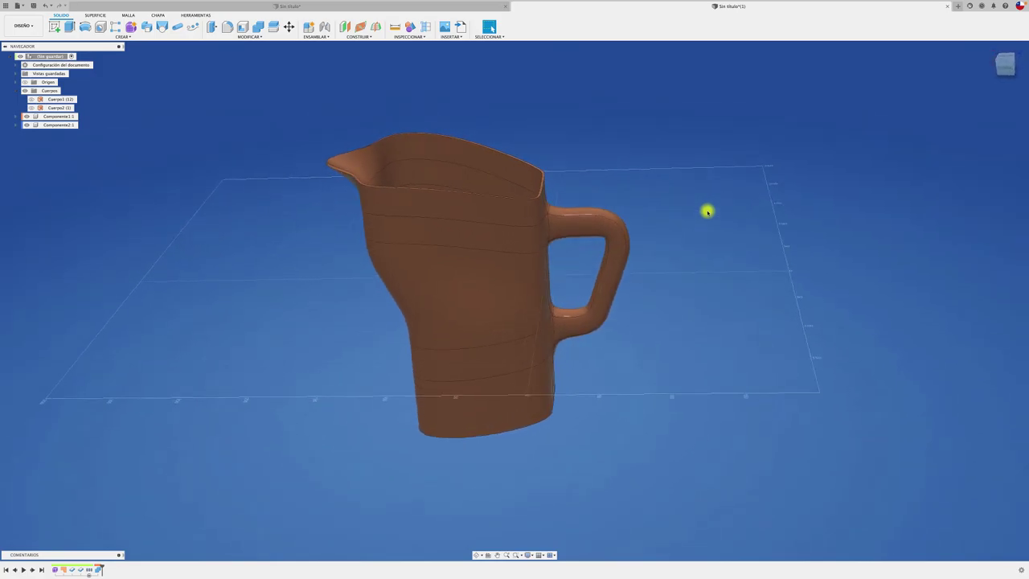
pyautogui.scroll(3, 611, 206)
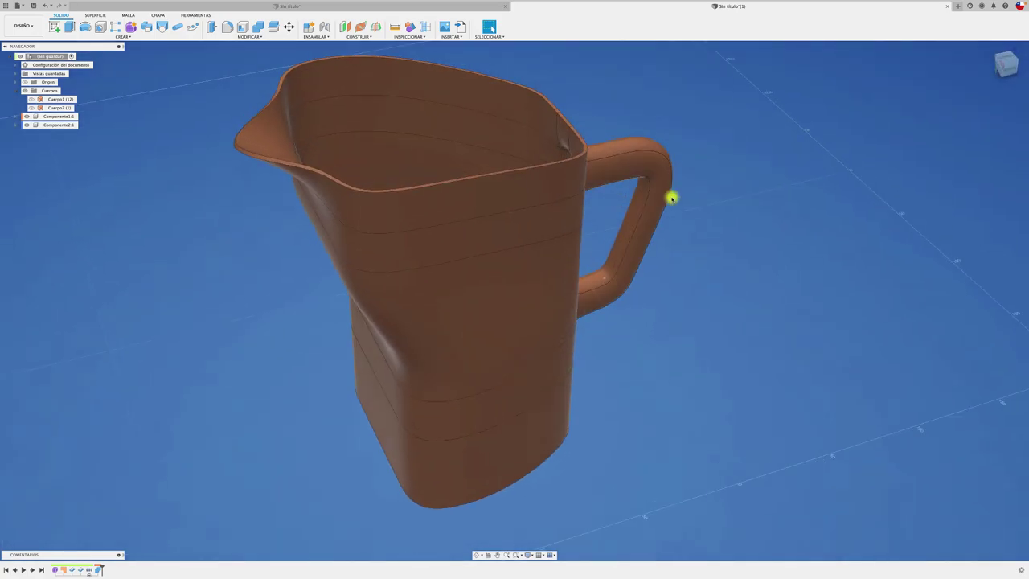